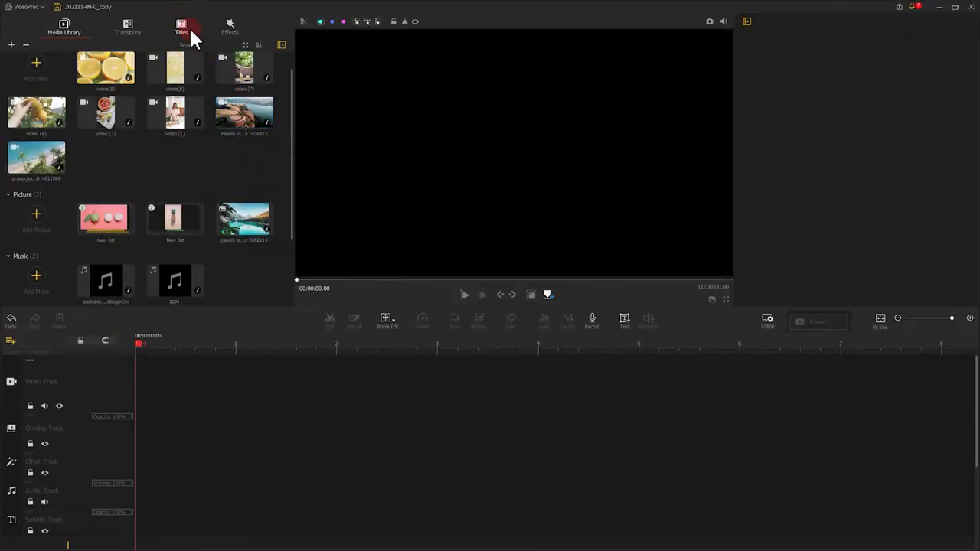
# - Drop the Credit 3 title onto the Overlay Track and scrub to preview STARRING / Joe Bloggs
pyautogui.click(191, 32)
pyautogui.click(181, 108)
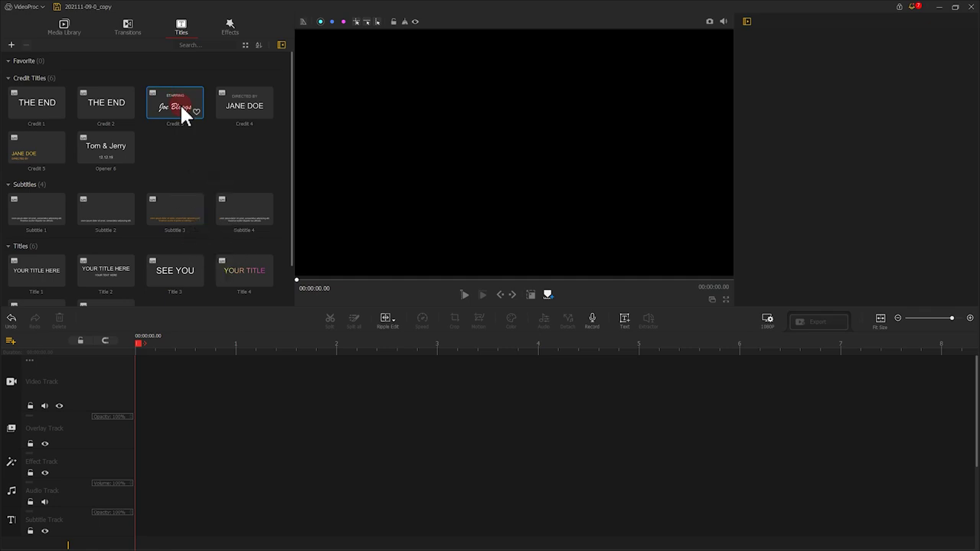
pyautogui.moveTo(181, 108); pyautogui.dragTo(140, 444)
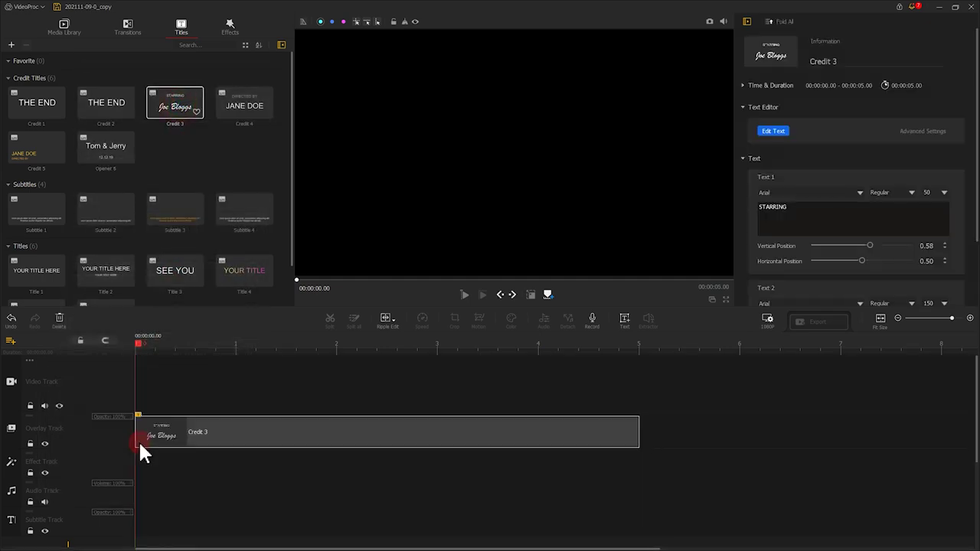
pyautogui.moveTo(138, 342); pyautogui.dragTo(368, 344)
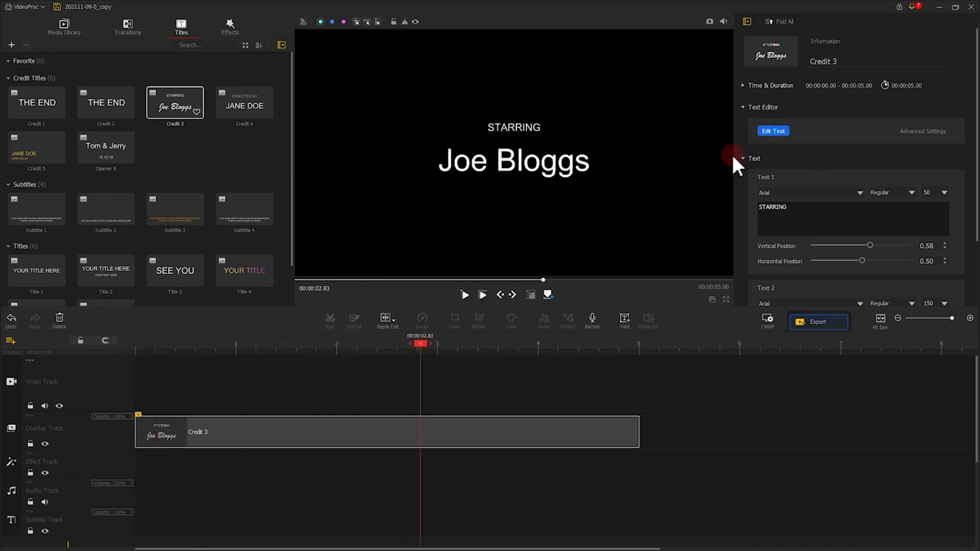
pyautogui.click(774, 130)
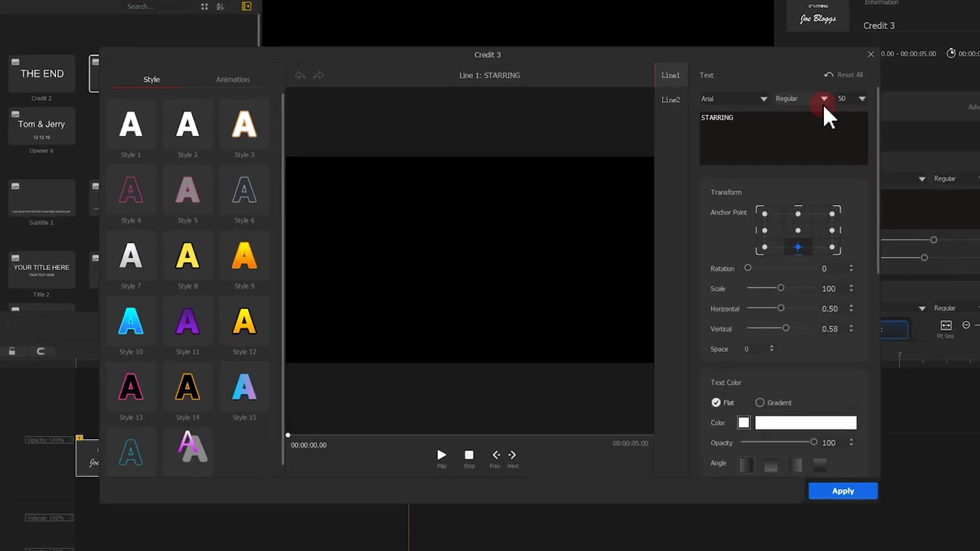
# - Try Styles 9, 15 and 10 on the Joe Bloggs line
pyautogui.moveTo(467, 455); pyautogui.dragTo(460, 458)
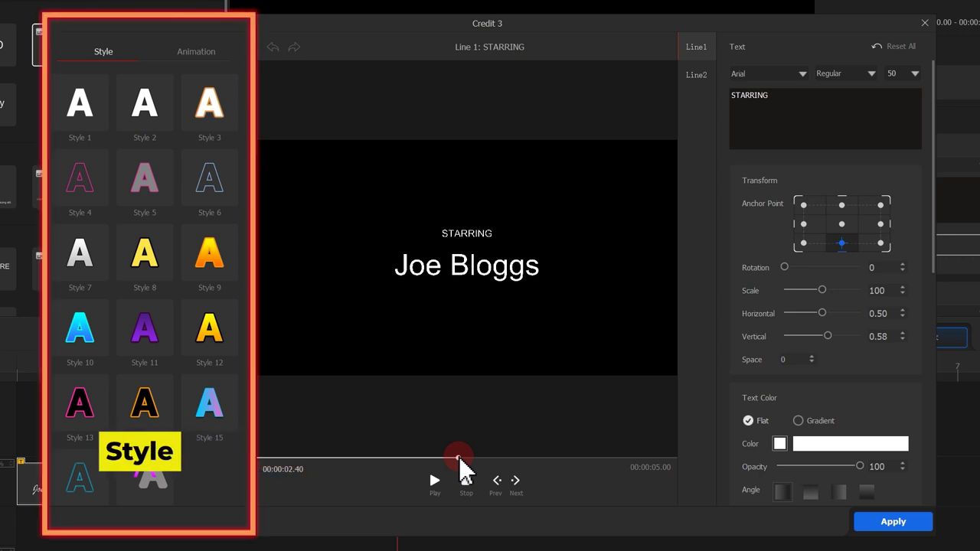
pyautogui.click(208, 54)
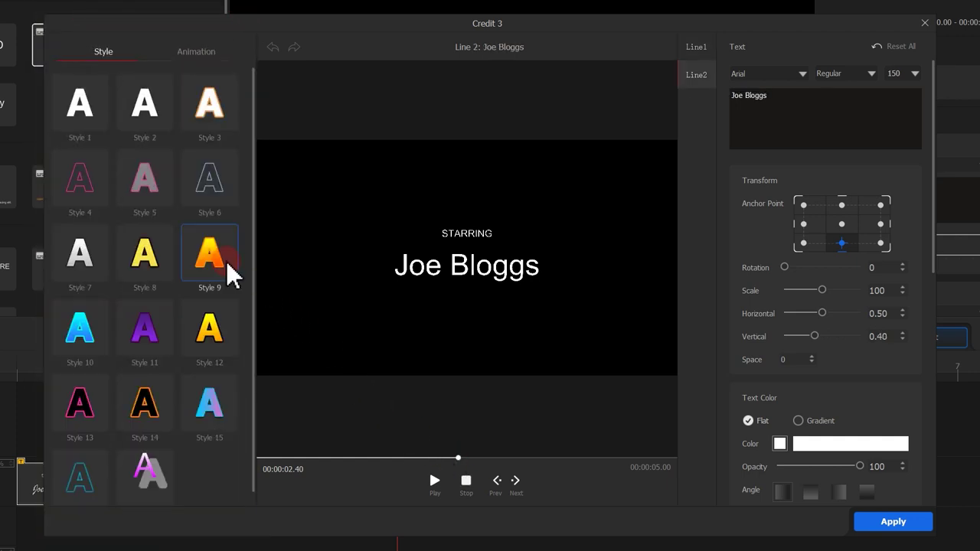
pyautogui.click(218, 261)
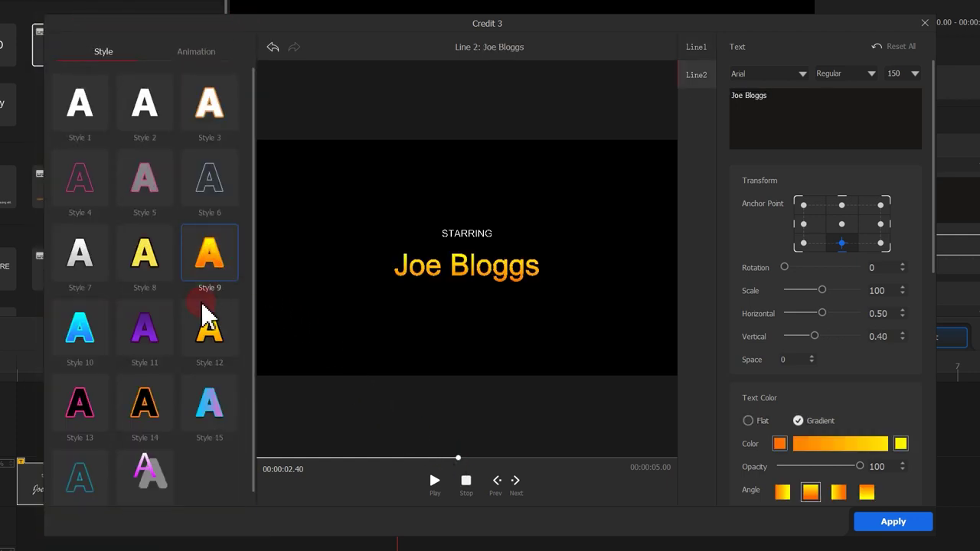
pyautogui.click(212, 401)
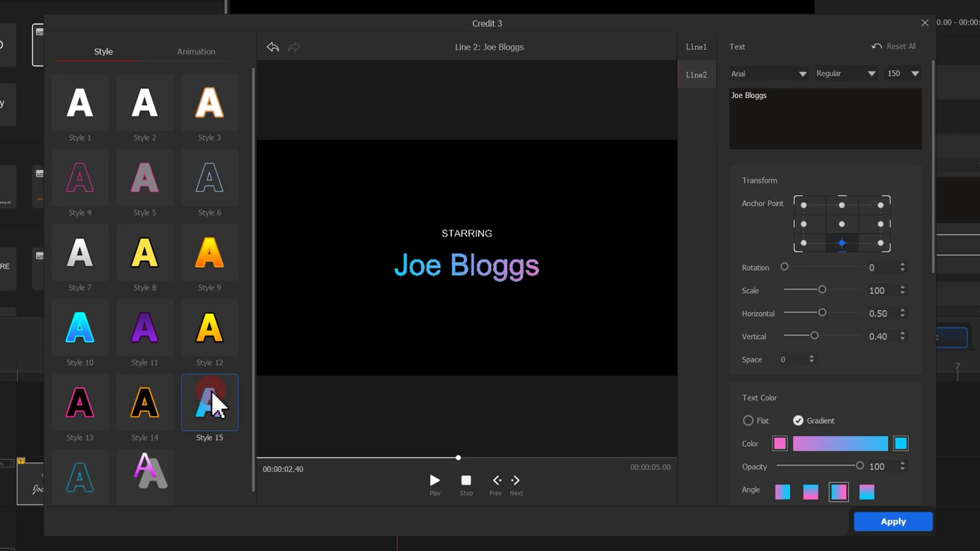
pyautogui.click(89, 334)
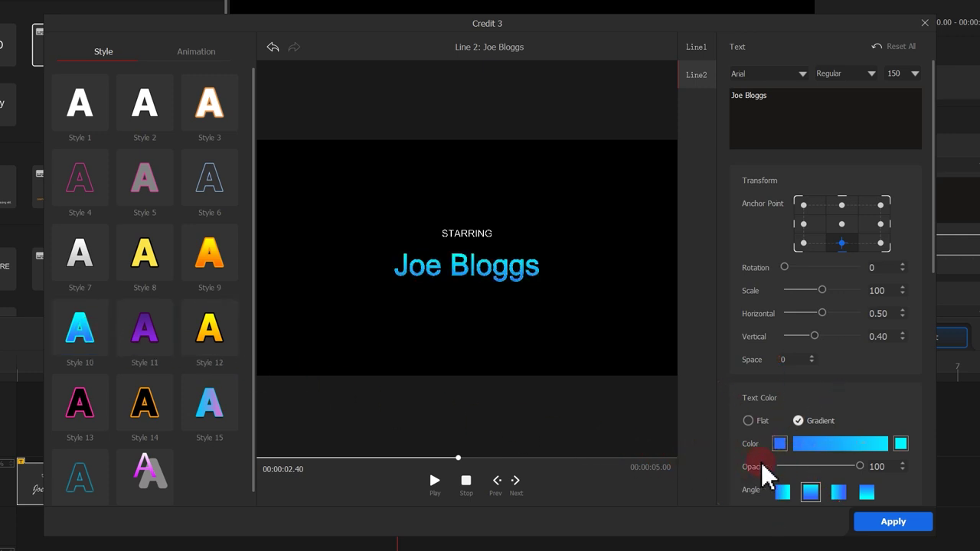
# - Set the gradient start colour of Joe Bloggs to pink
pyautogui.click(779, 444)
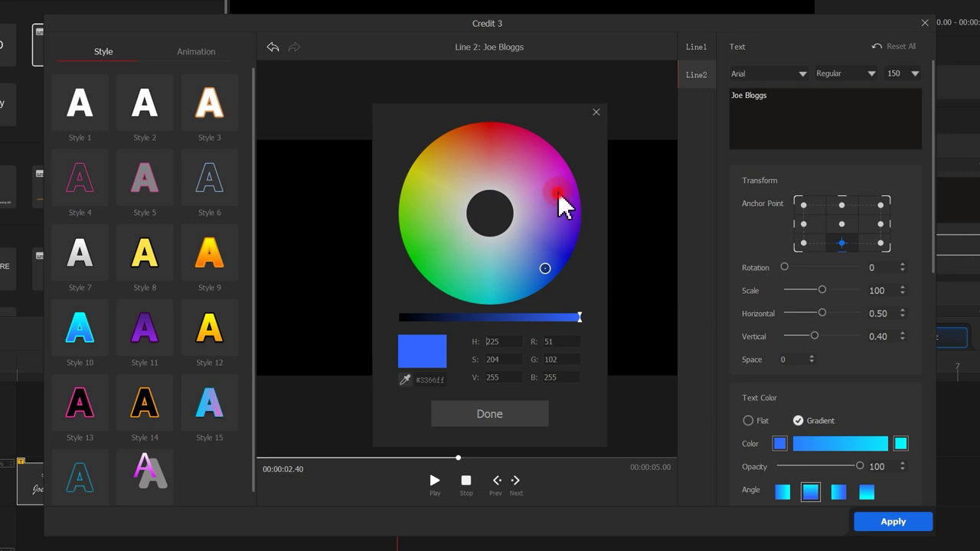
pyautogui.moveTo(567, 204)
pyautogui.mouseDown()
pyautogui.moveTo(521, 252)
pyautogui.moveTo(446, 228)
pyautogui.moveTo(444, 168)
pyautogui.moveTo(471, 152)
pyautogui.mouseUp()
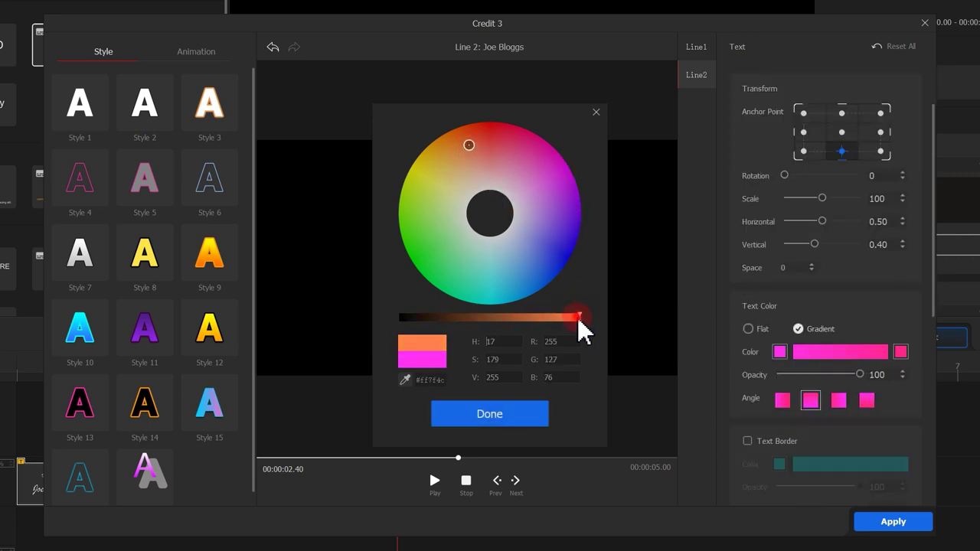
pyautogui.moveTo(577, 319)
pyautogui.mouseDown()
pyautogui.moveTo(498, 319)
pyautogui.moveTo(576, 318)
pyautogui.mouseUp()
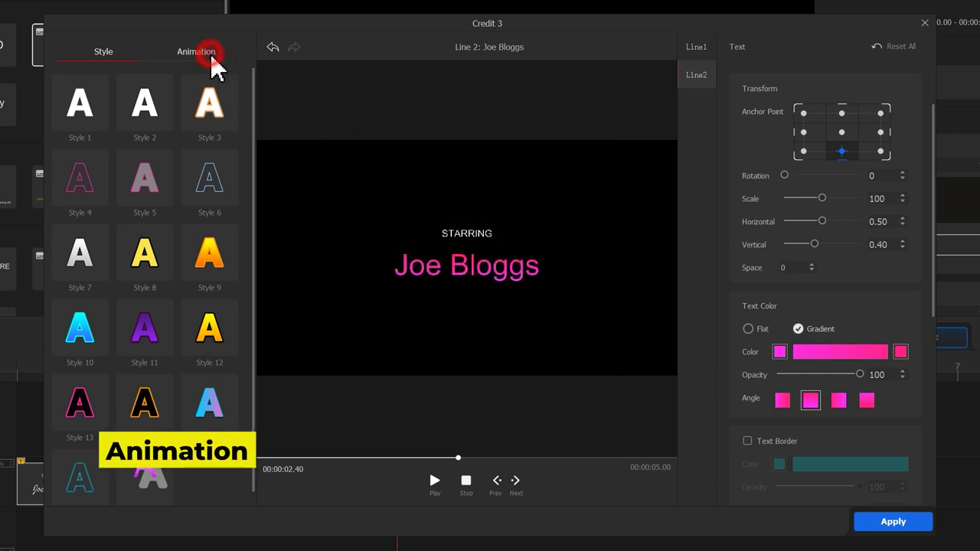
pyautogui.click(211, 56)
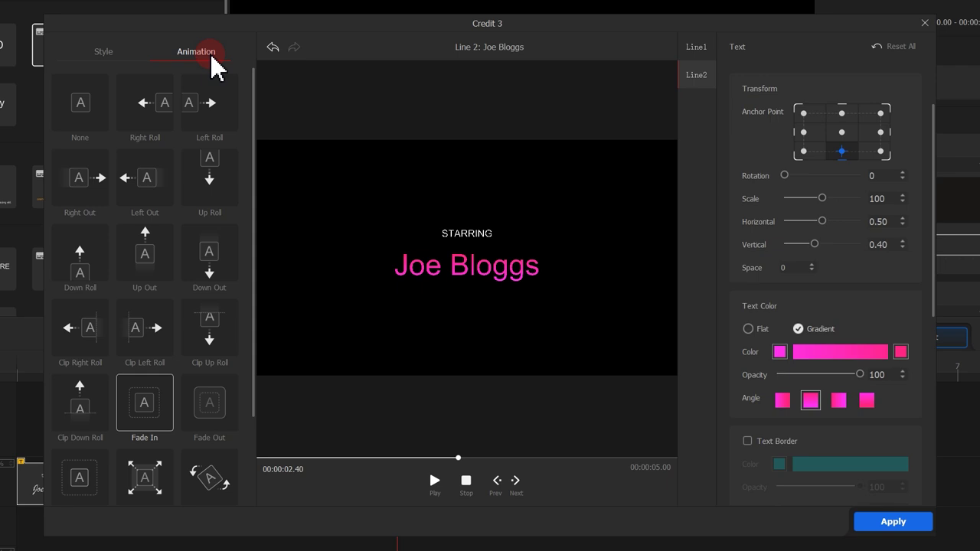
# - Preview the Left Roll, Right Roll, Right Out, Left Out and Clip Roll animations
pyautogui.click(211, 90)
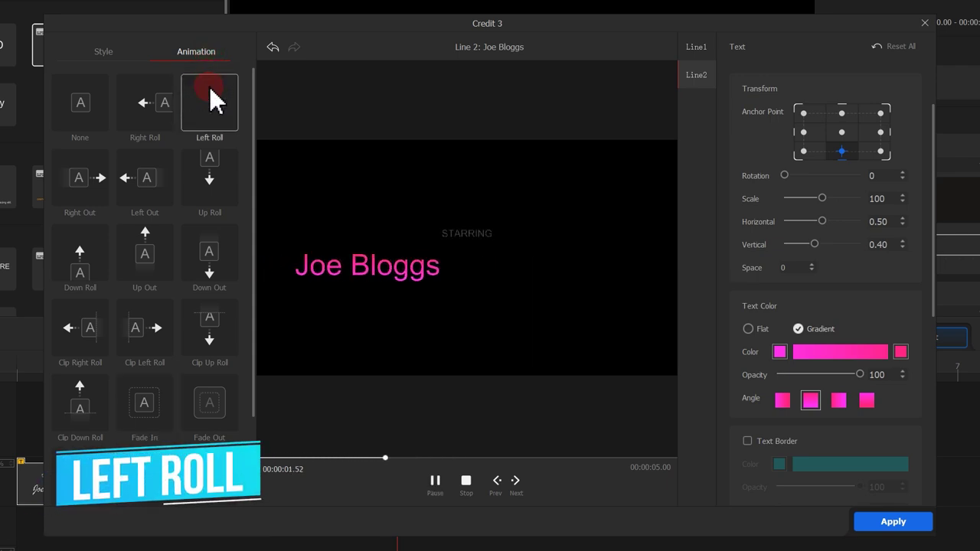
pyautogui.click(156, 107)
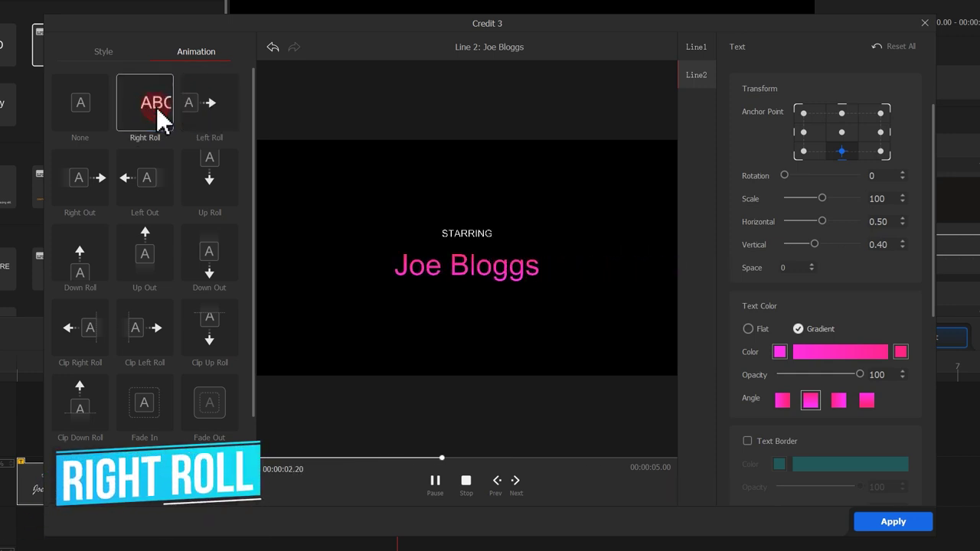
pyautogui.click(89, 183)
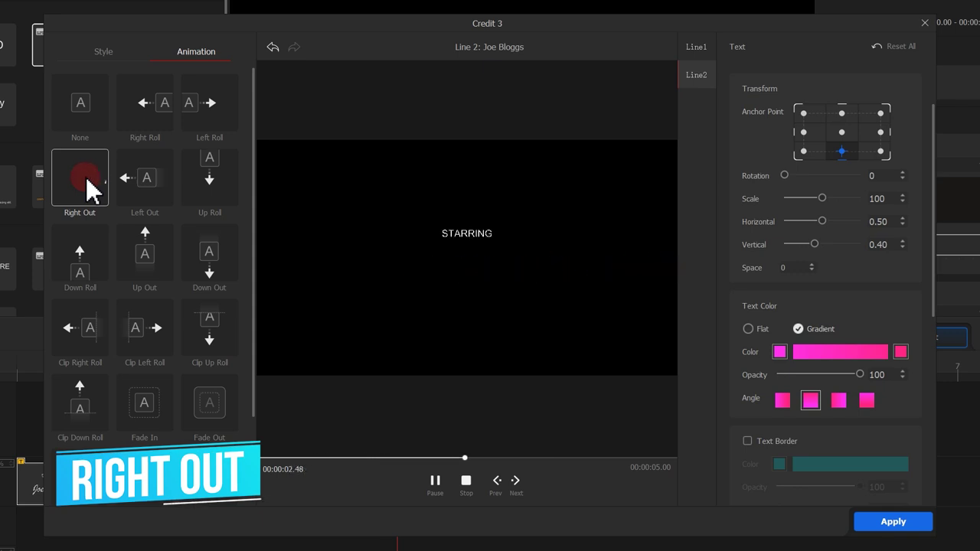
pyautogui.click(130, 191)
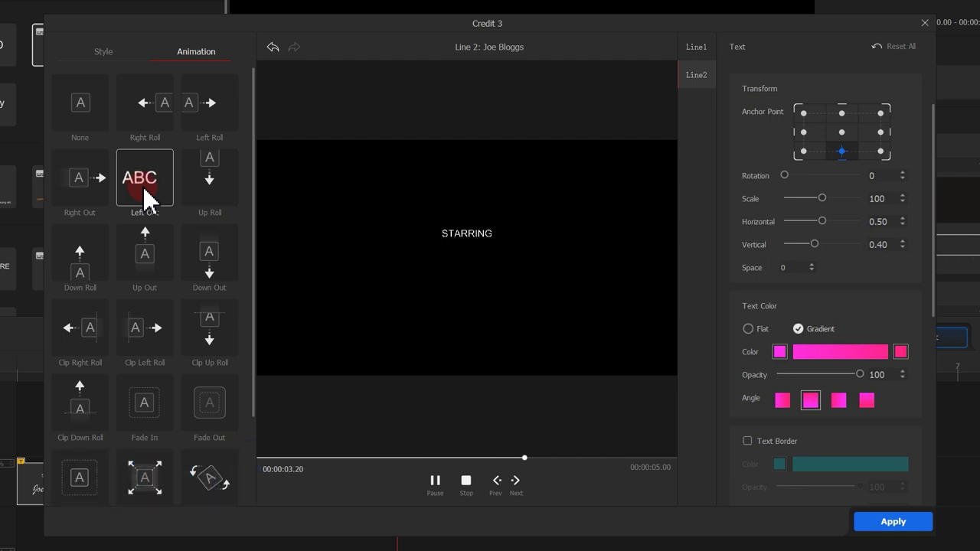
pyautogui.click(141, 327)
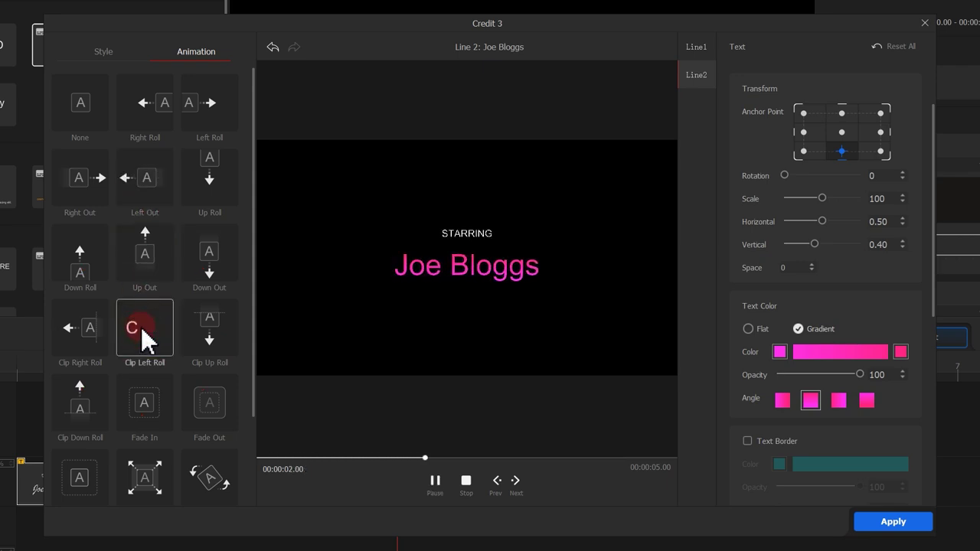
pyautogui.click(84, 327)
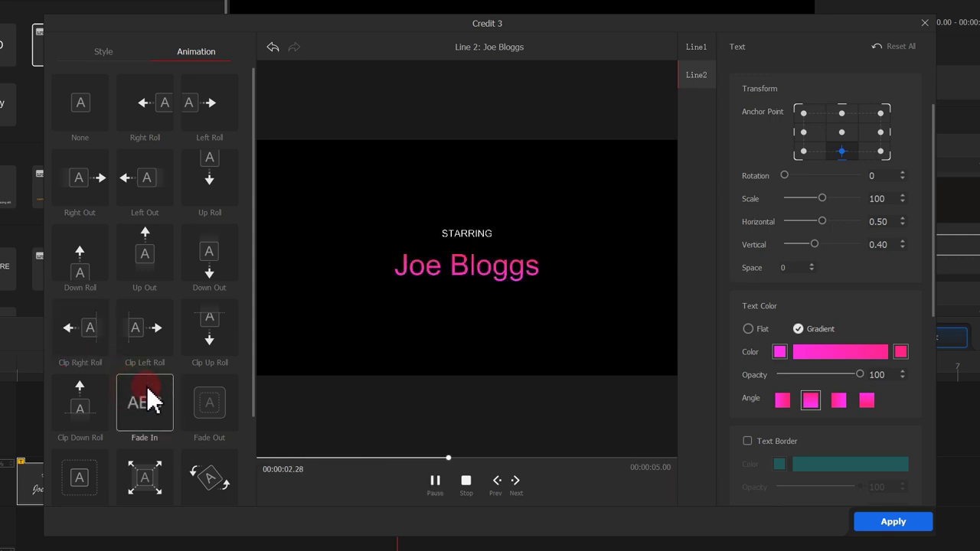
# - Preview the Fade Out, Flash, Zoom In, Rotate In and Flip In animations
pyautogui.click(192, 404)
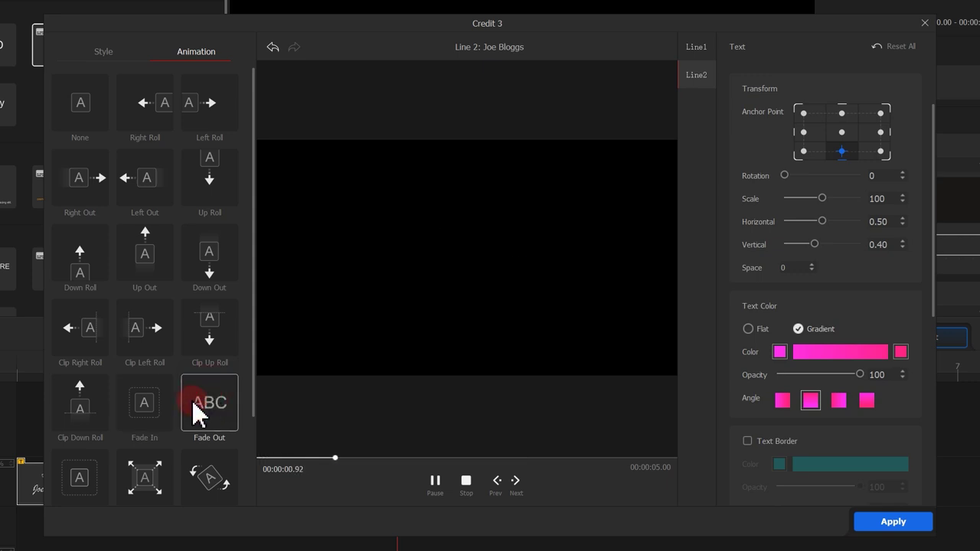
pyautogui.click(73, 480)
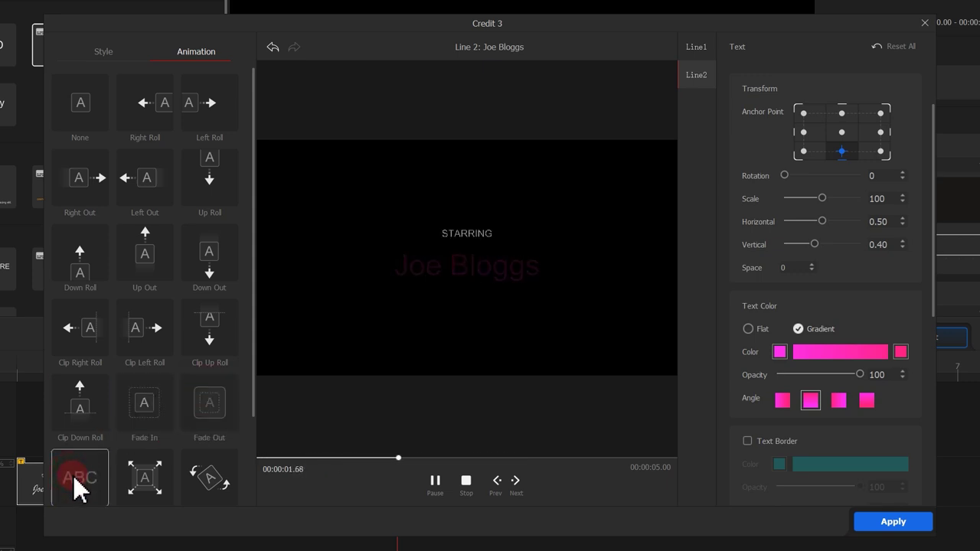
pyautogui.click(123, 481)
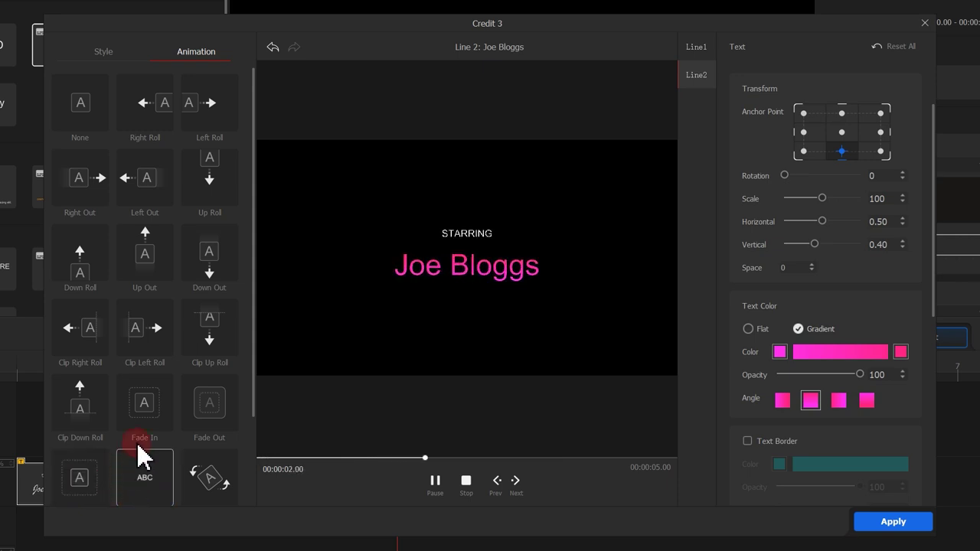
pyautogui.scroll(-2, 136, 442)
pyautogui.click(212, 384)
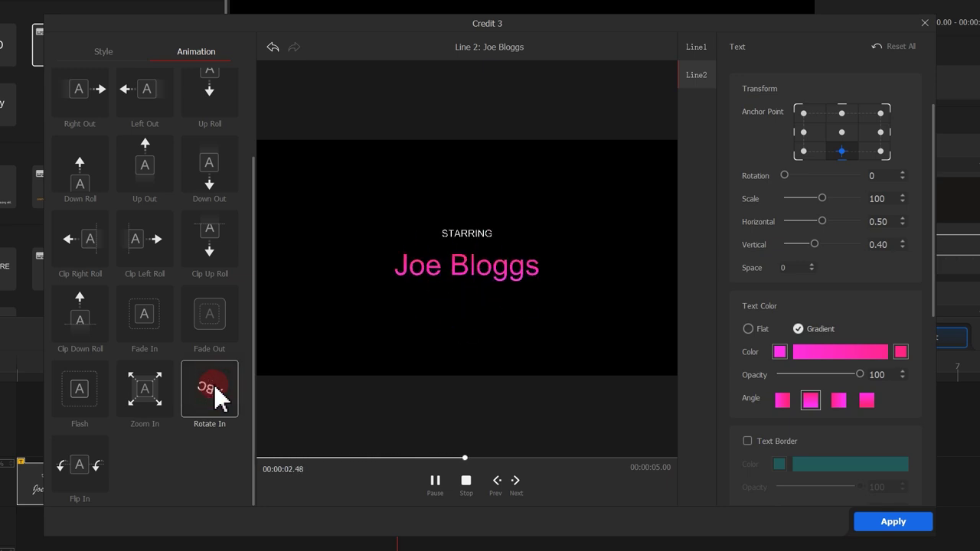
pyautogui.click(94, 460)
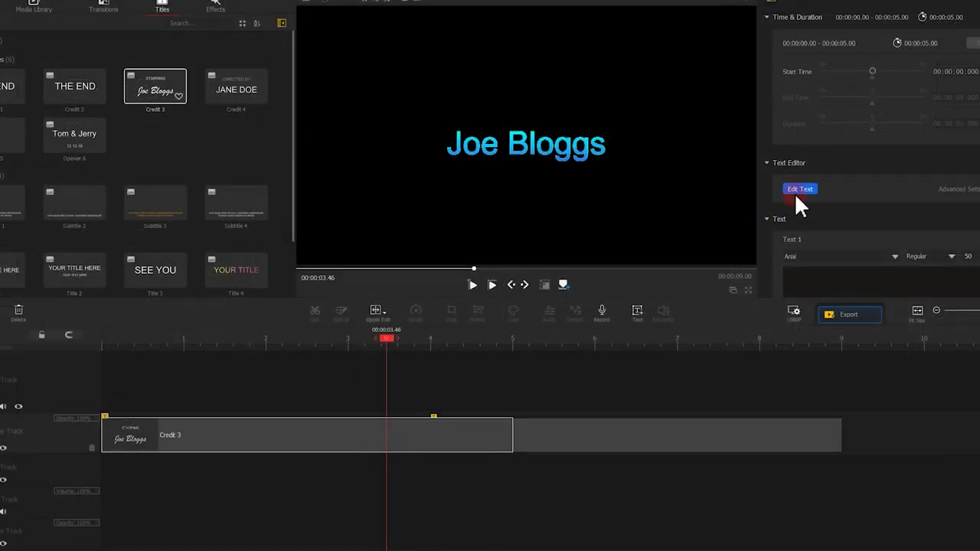
pyautogui.click(798, 191)
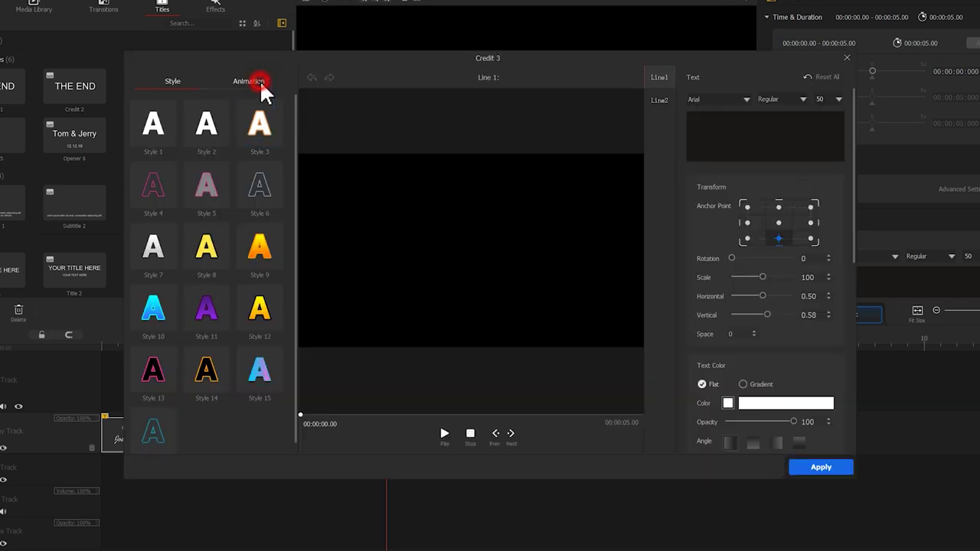
# - Give Joe Bloggs on the second clip a leftward exit animation and play the titles
pyautogui.click(250, 82)
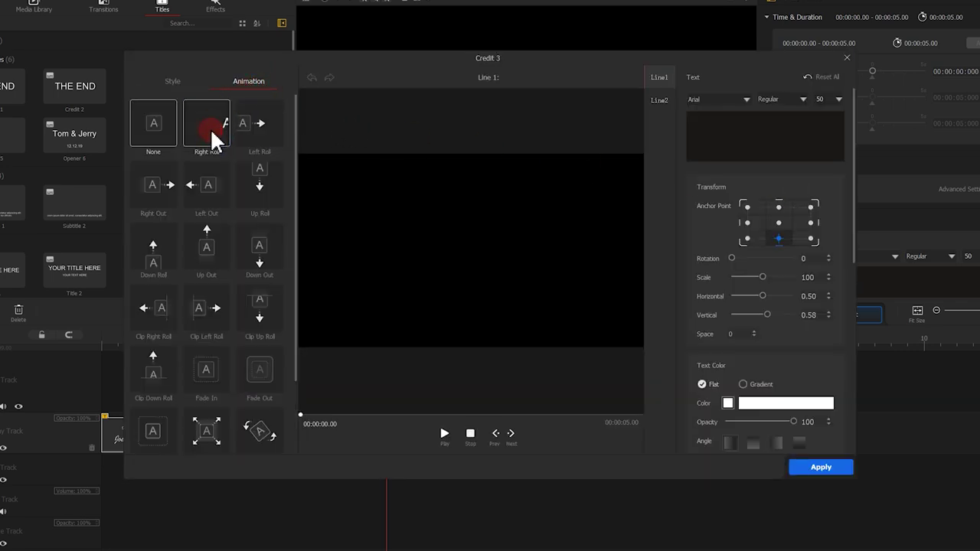
pyautogui.click(816, 465)
pyautogui.click(625, 441)
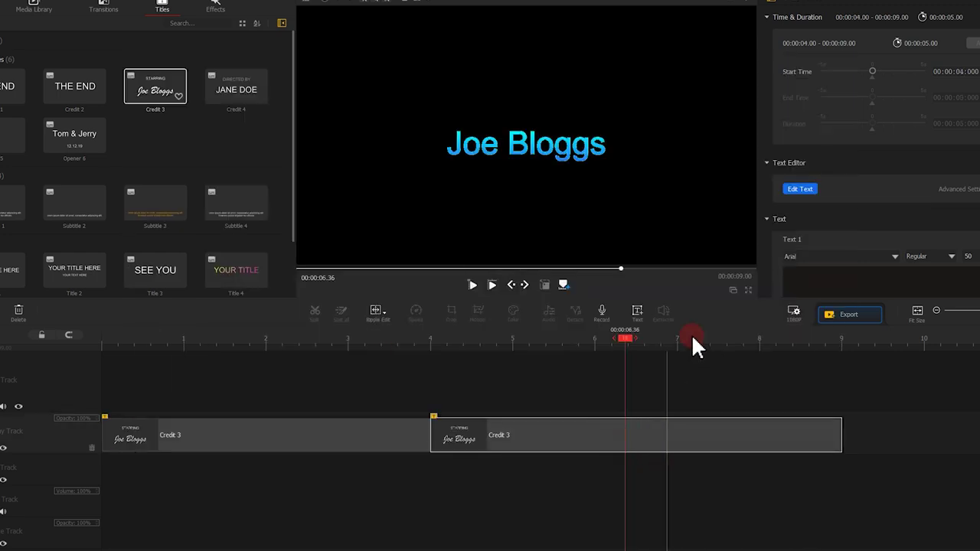
pyautogui.click(801, 191)
pyautogui.click(655, 104)
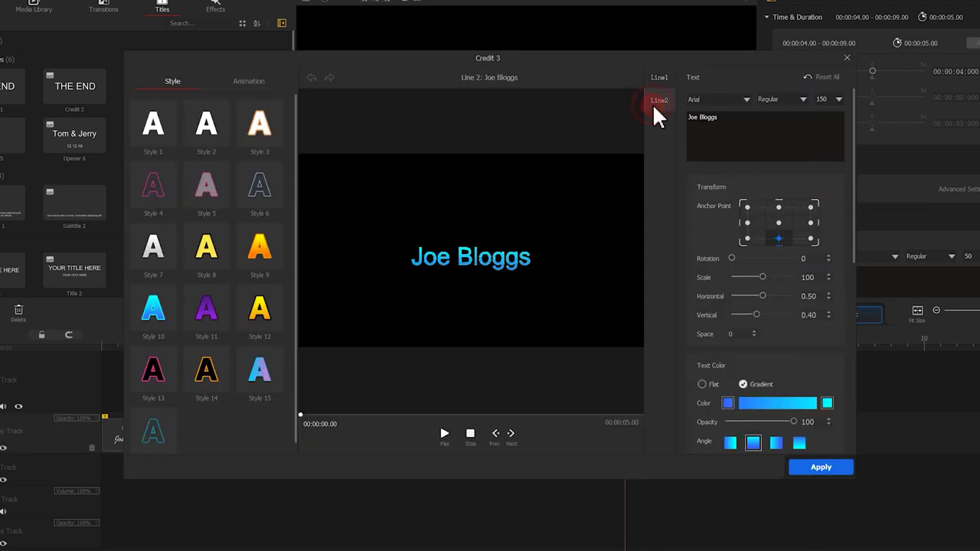
pyautogui.click(261, 80)
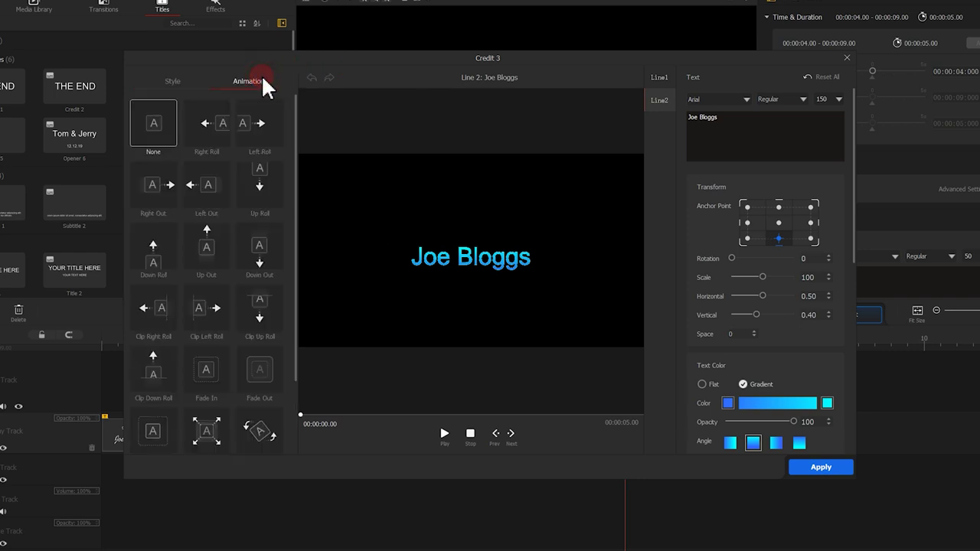
pyautogui.click(206, 186)
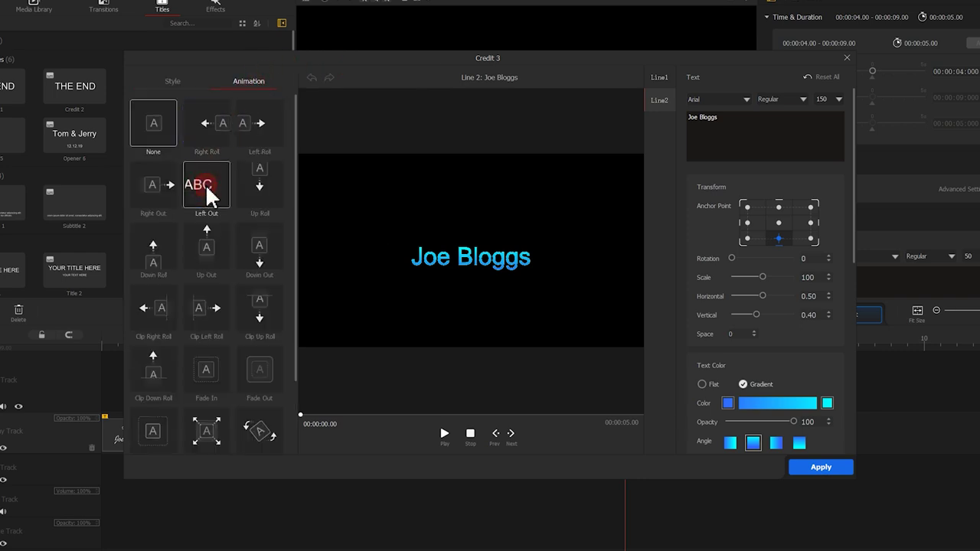
pyautogui.click(821, 467)
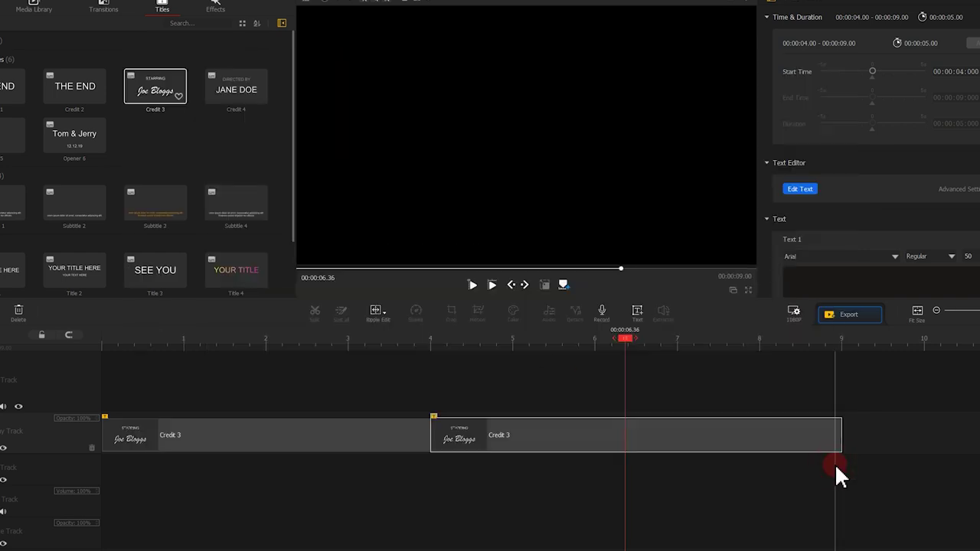
pyautogui.click(167, 337)
pyautogui.press('space')
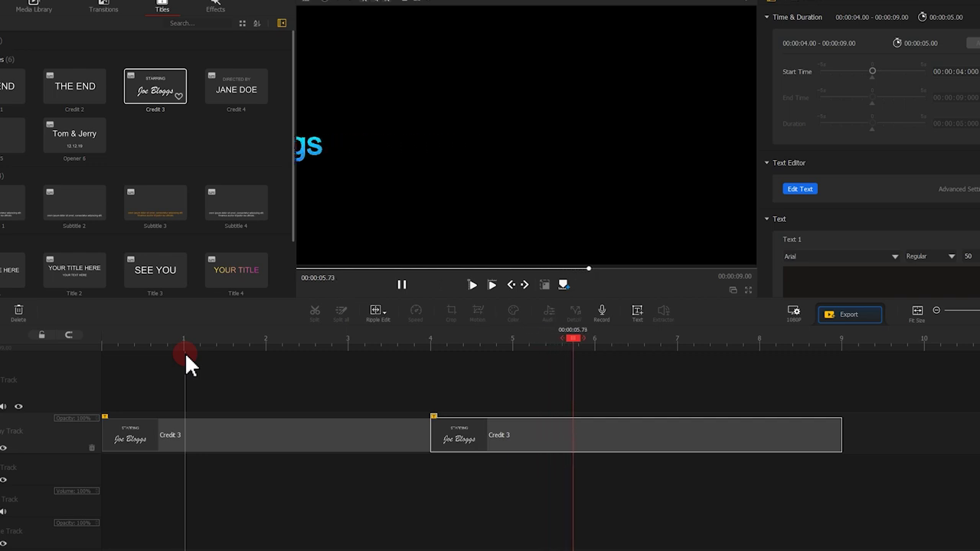
# - Make the Joe Bloggs line fade in on the first Credit 3 clip
pyautogui.click(186, 354)
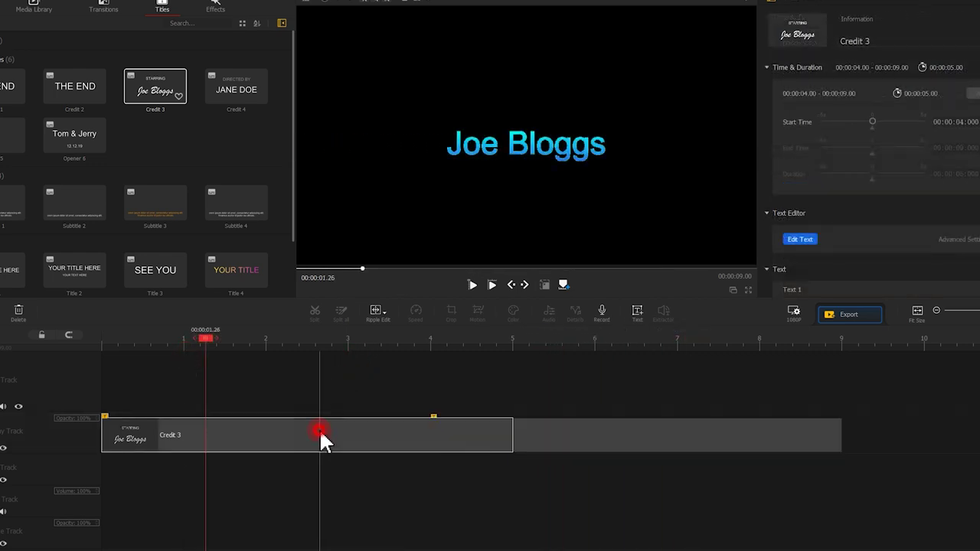
pyautogui.click(320, 435)
pyautogui.click(786, 239)
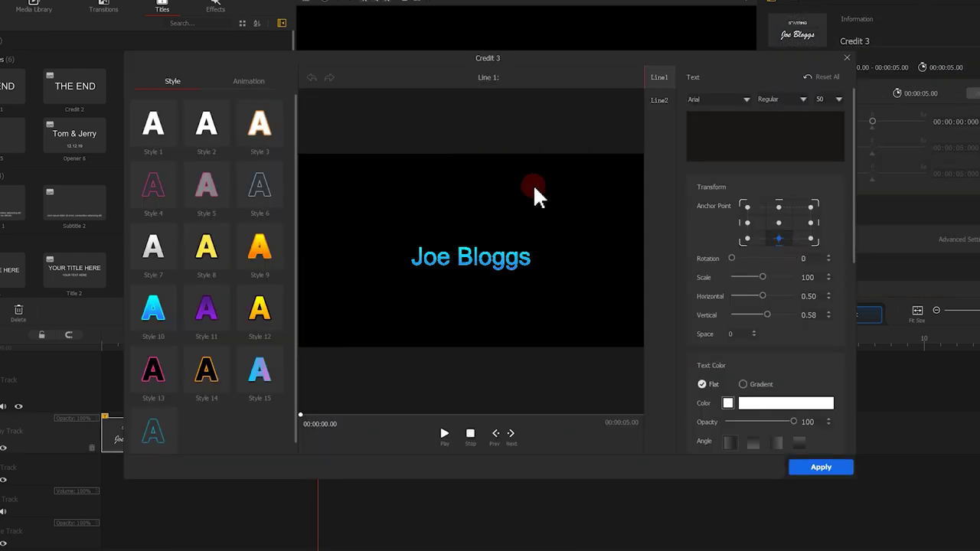
pyautogui.click(265, 84)
pyautogui.click(660, 100)
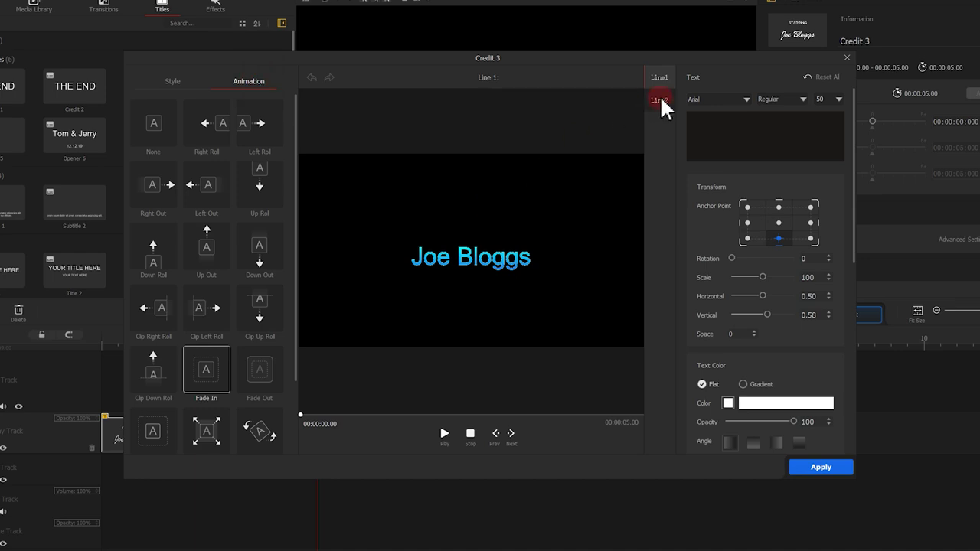
pyautogui.click(208, 363)
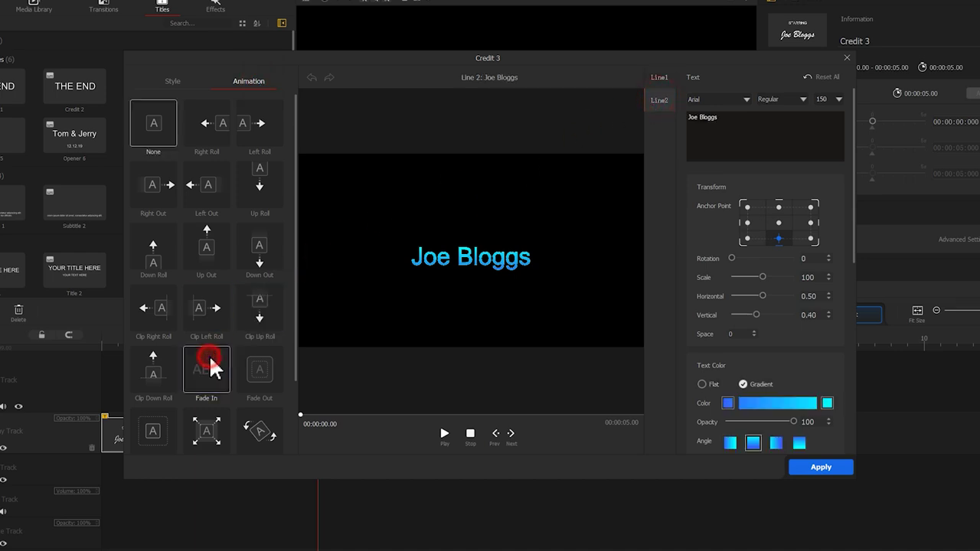
pyautogui.click(816, 468)
# - Make the Joe Bloggs line fade out on the second Credit 3 clip
pyautogui.click(562, 438)
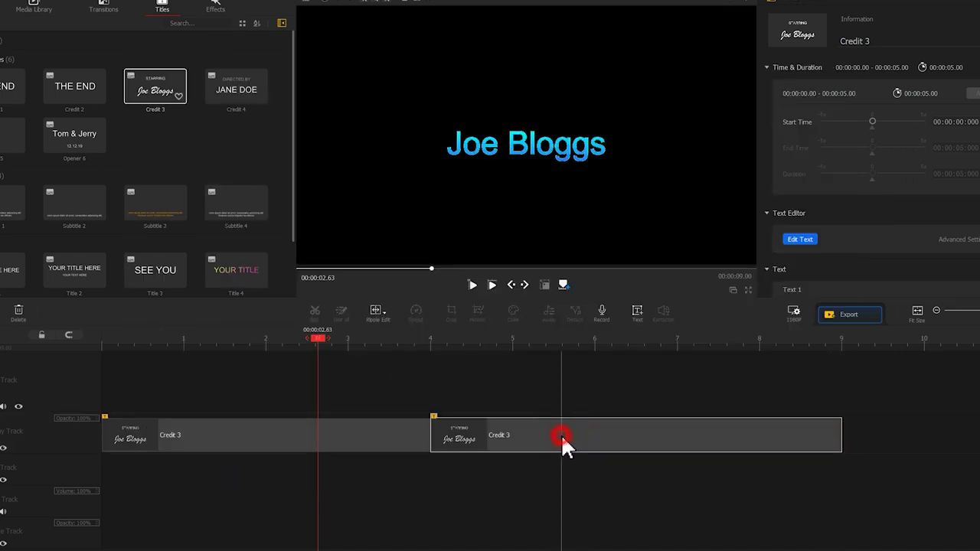
pyautogui.click(808, 238)
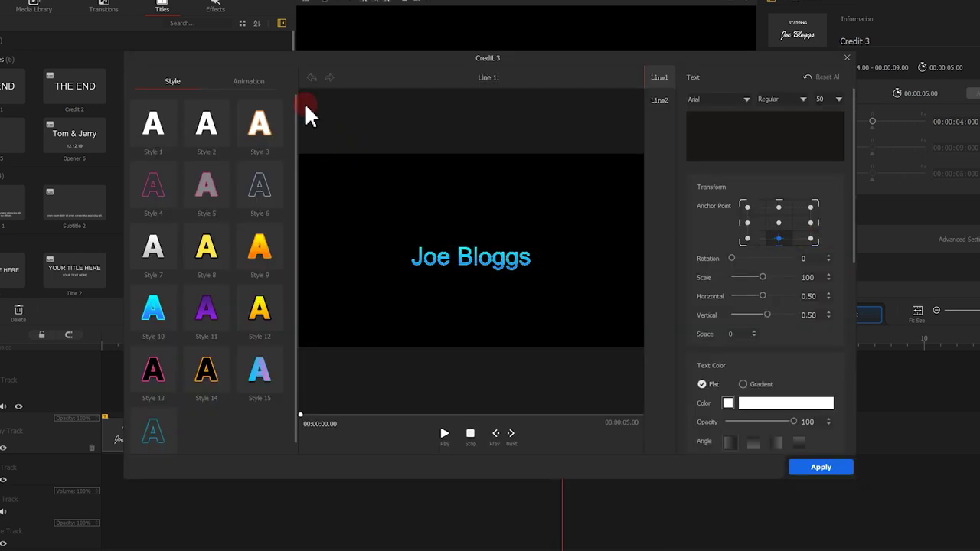
pyautogui.click(270, 81)
pyautogui.click(655, 100)
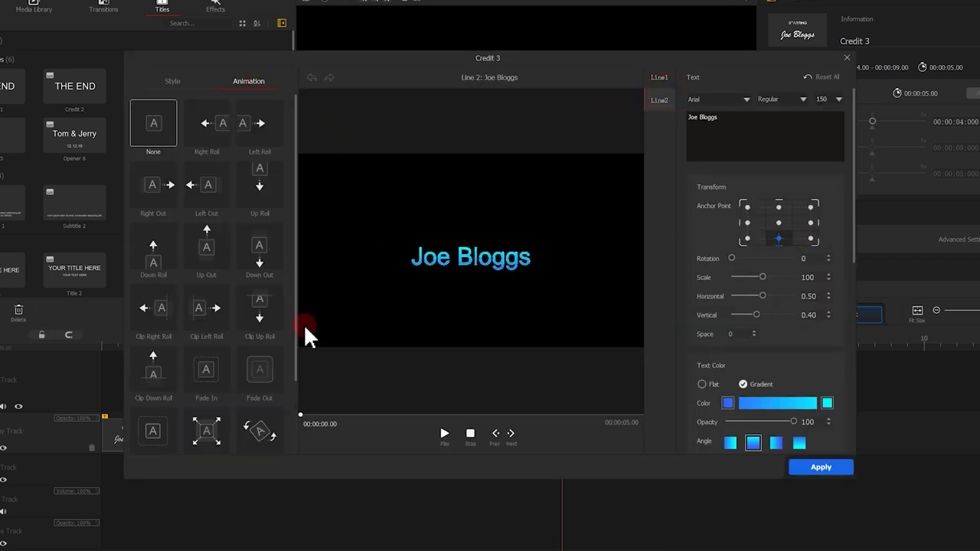
pyautogui.click(268, 373)
pyautogui.click(813, 466)
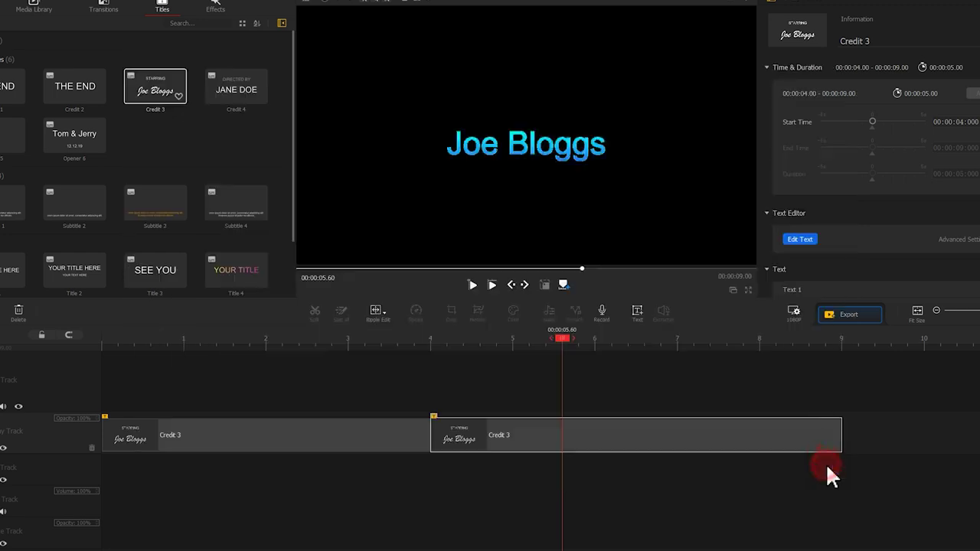
# - Play the timeline from near the start to preview the fades
pyautogui.moveTo(586, 358); pyautogui.dragTo(181, 351)
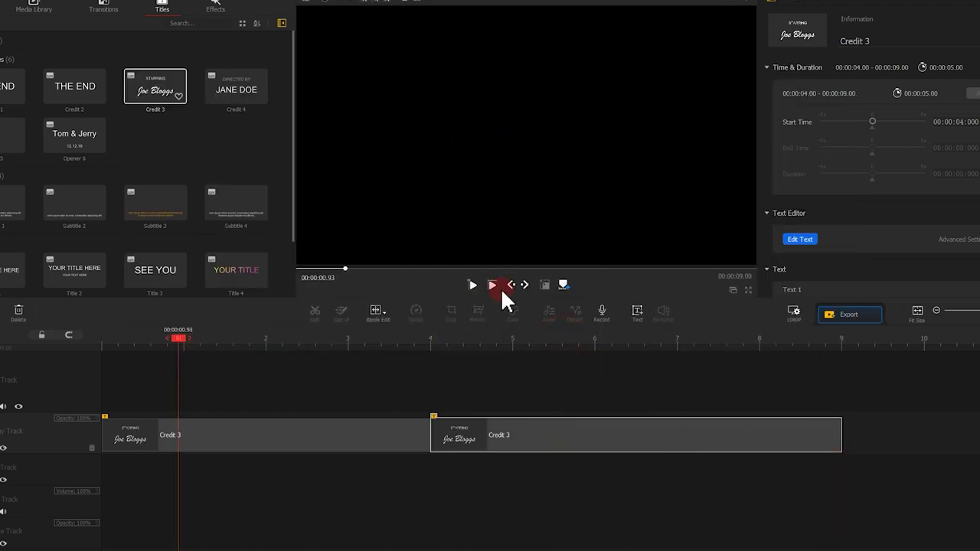
pyautogui.click(474, 284)
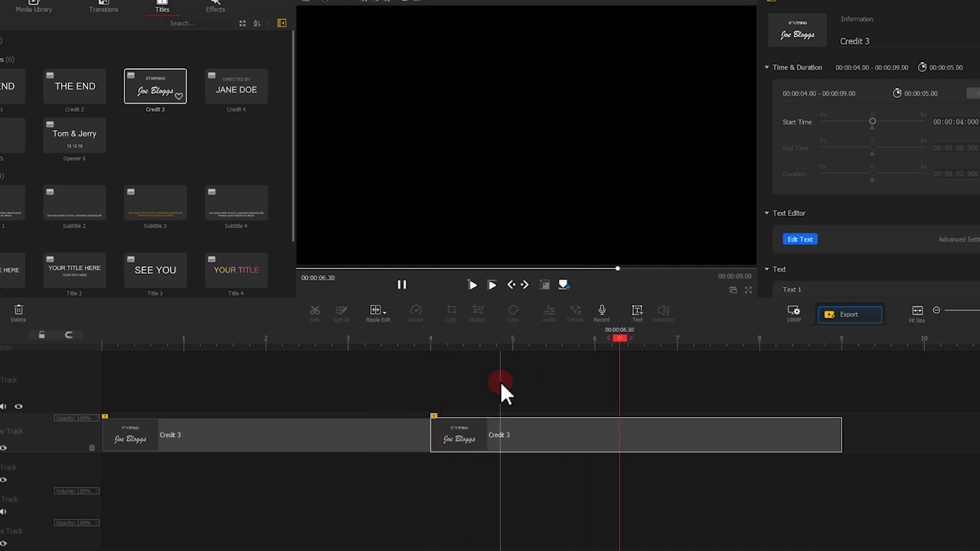
pyautogui.click(401, 284)
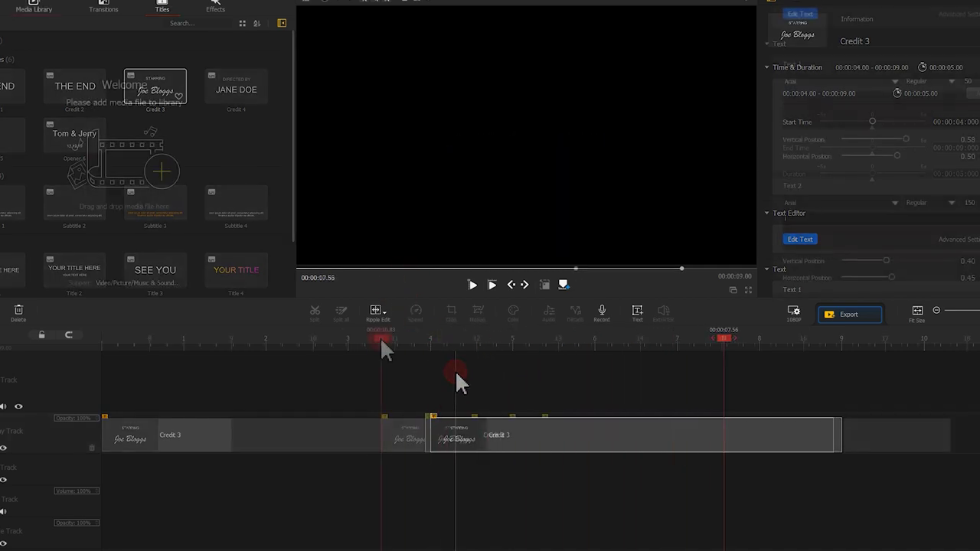
pyautogui.click(380, 337)
# - Replay the title preview, then position Joe Bloggs at horizontal 0.51, vertical 0.41
pyautogui.press('space')
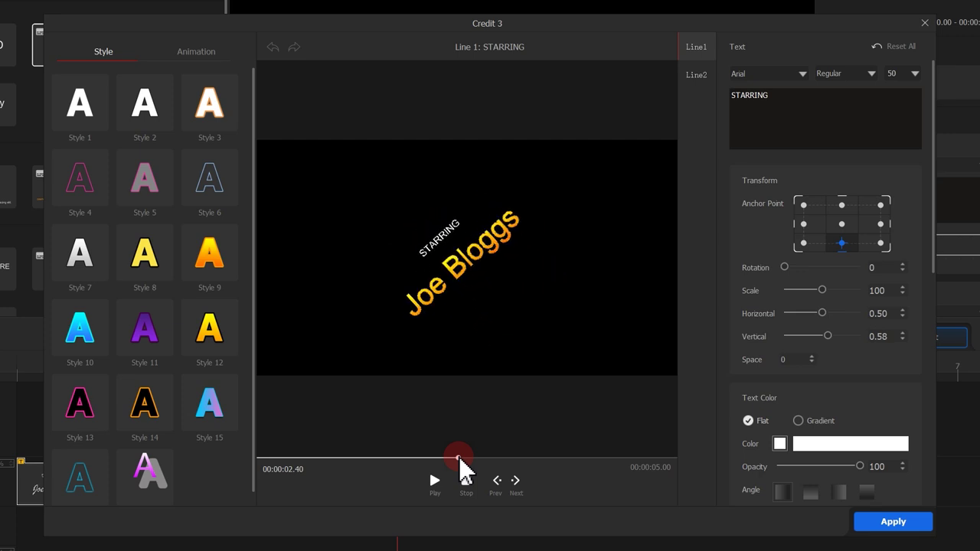
pyautogui.moveTo(467, 459); pyautogui.dragTo(282, 463)
pyautogui.click(417, 474)
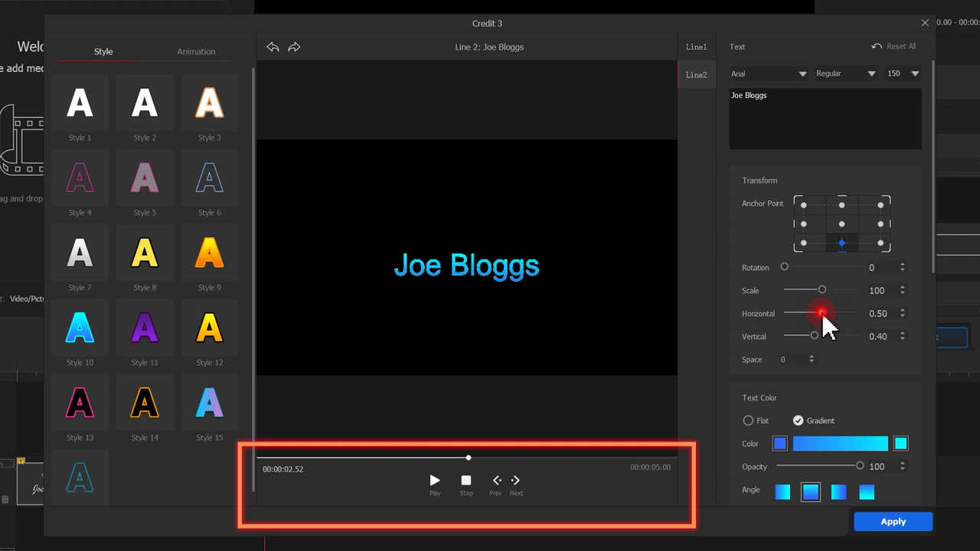
pyautogui.moveTo(821, 312)
pyautogui.mouseDown()
pyautogui.moveTo(835, 340)
pyautogui.moveTo(804, 344)
pyautogui.moveTo(818, 342)
pyautogui.mouseUp()
pyautogui.click(814, 335)
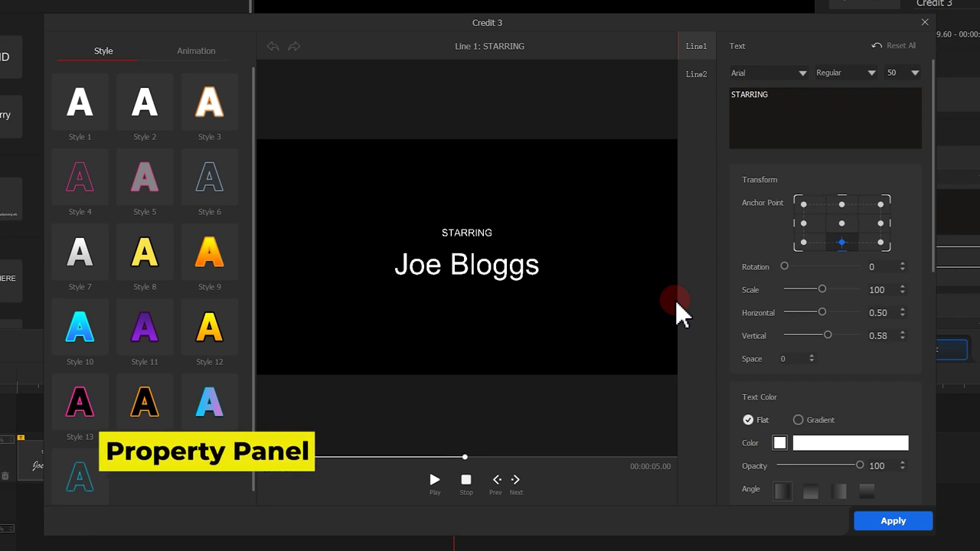
# - Set Joe Bloggs to bold Tahoma, trying size 72 before settling on 150
pyautogui.click(704, 76)
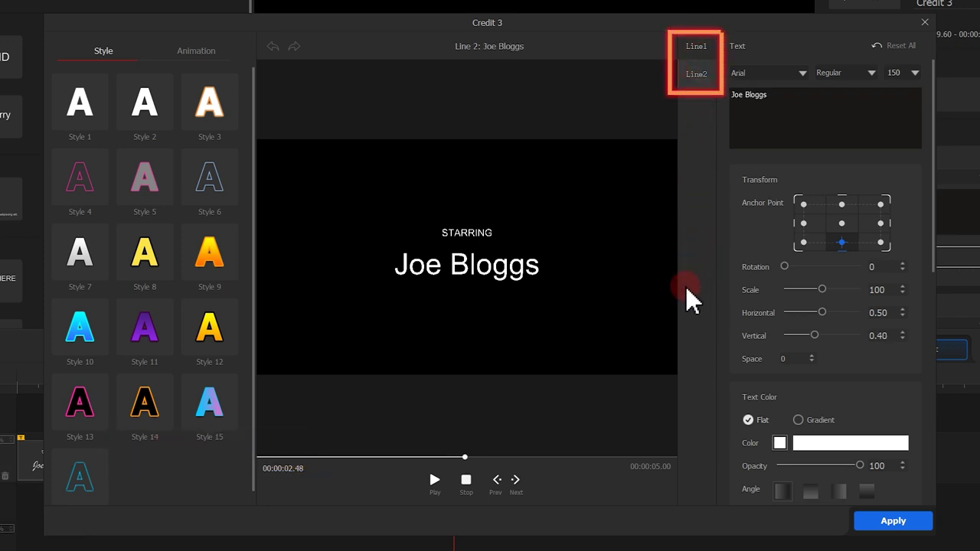
pyautogui.click(802, 70)
pyautogui.moveTo(860, 90); pyautogui.dragTo(856, 340)
pyautogui.click(775, 119)
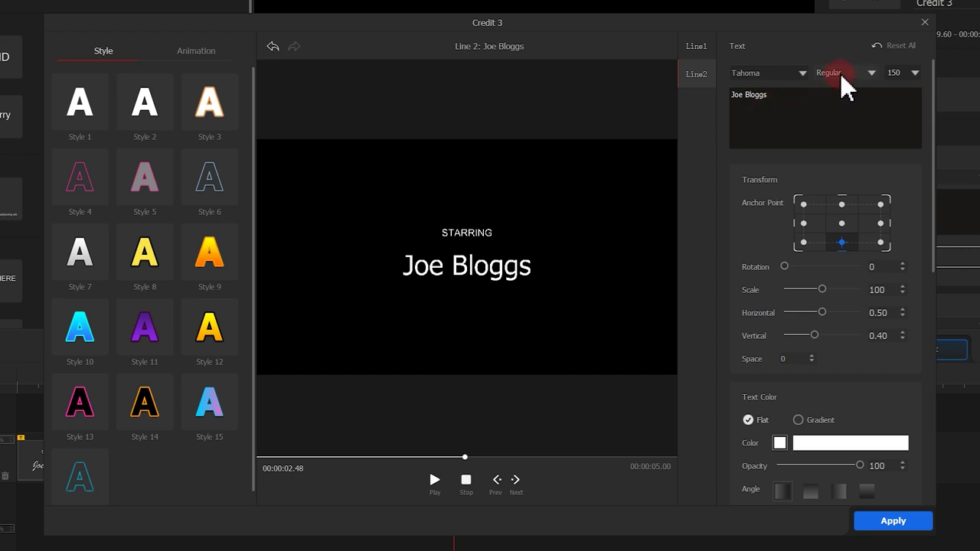
pyautogui.click(842, 74)
pyautogui.click(849, 96)
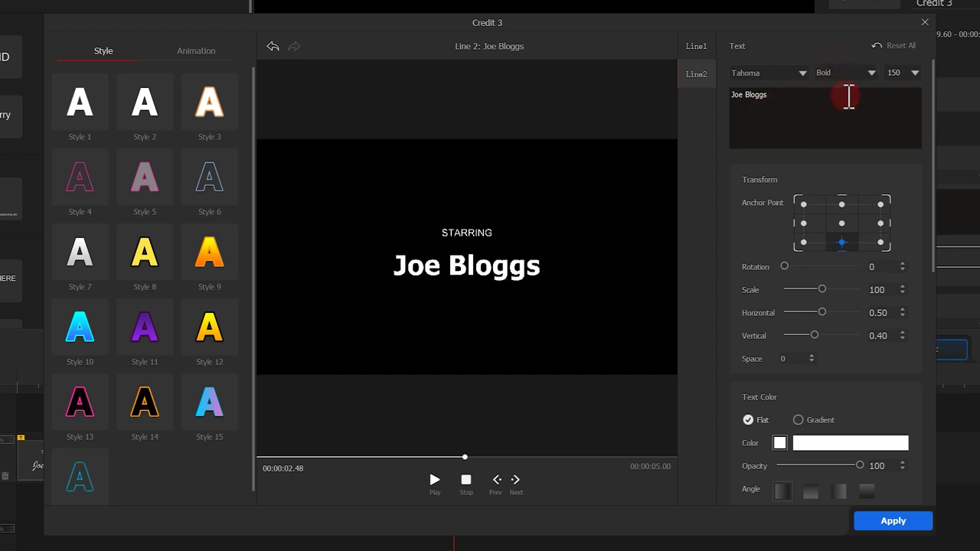
pyautogui.click(913, 73)
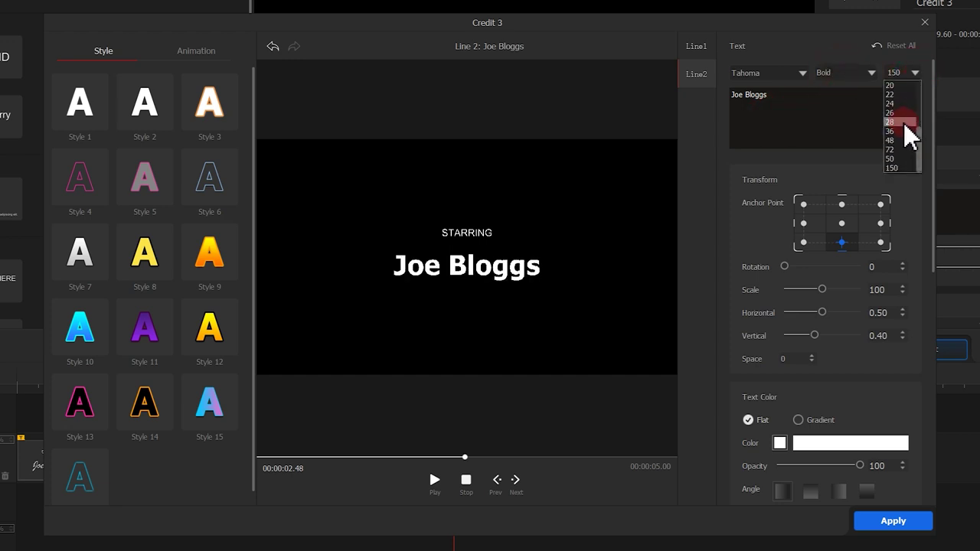
pyautogui.click(899, 149)
pyautogui.click(915, 72)
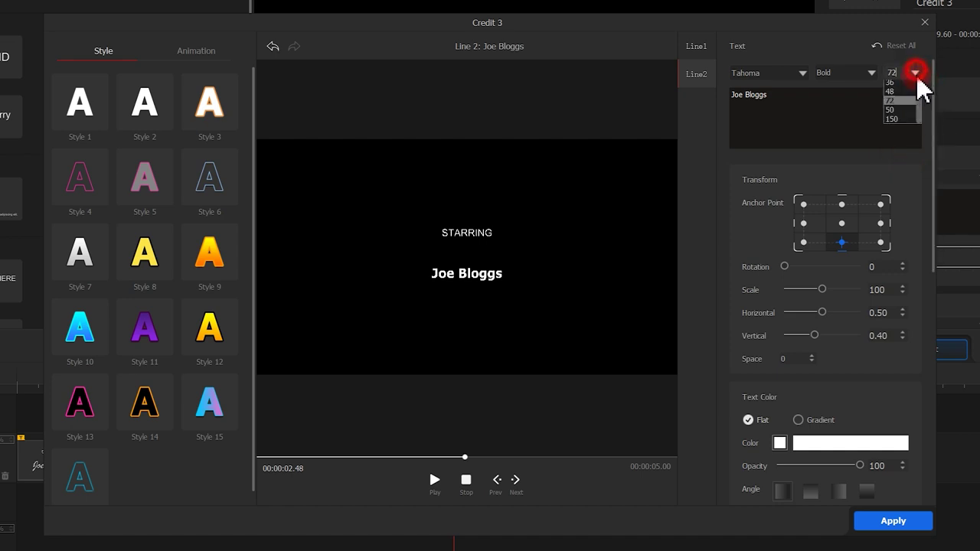
pyautogui.click(899, 170)
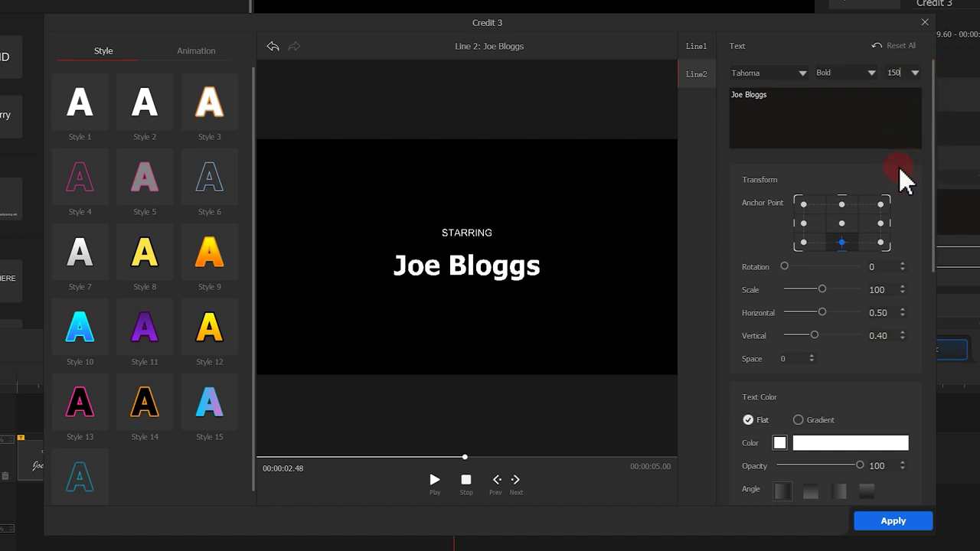
pyautogui.tripleClick(789, 106)
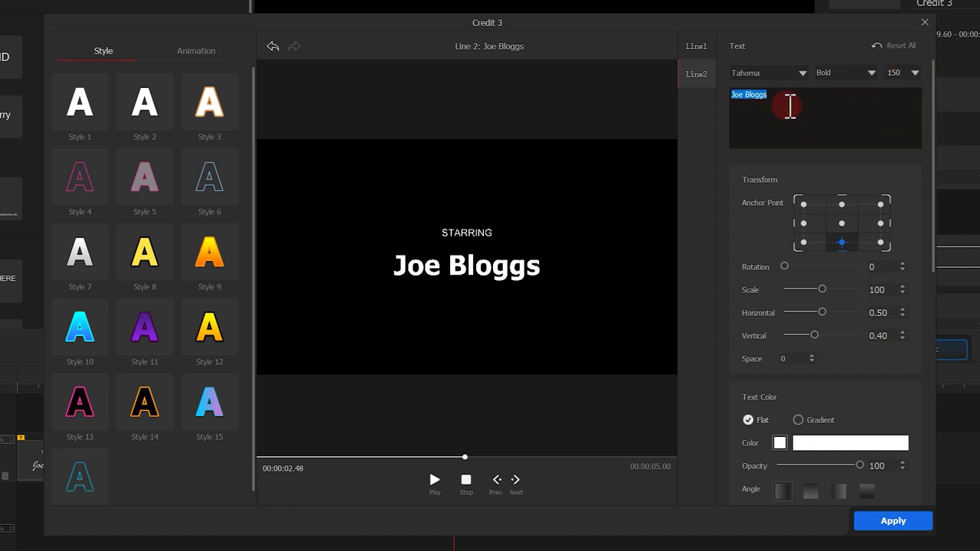
pyautogui.press('BackSpace')
pyautogui.write('VideoProc Vlogger')
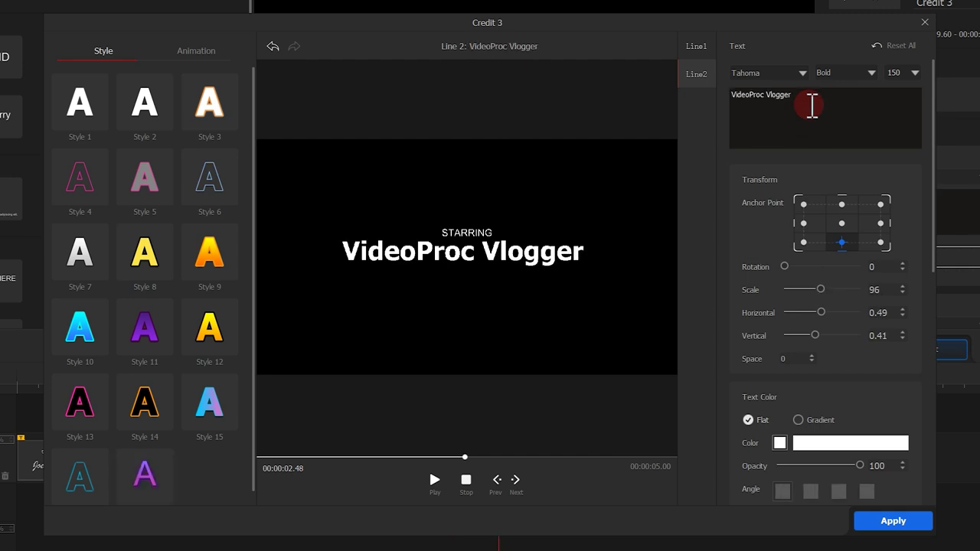
pyautogui.click(842, 222)
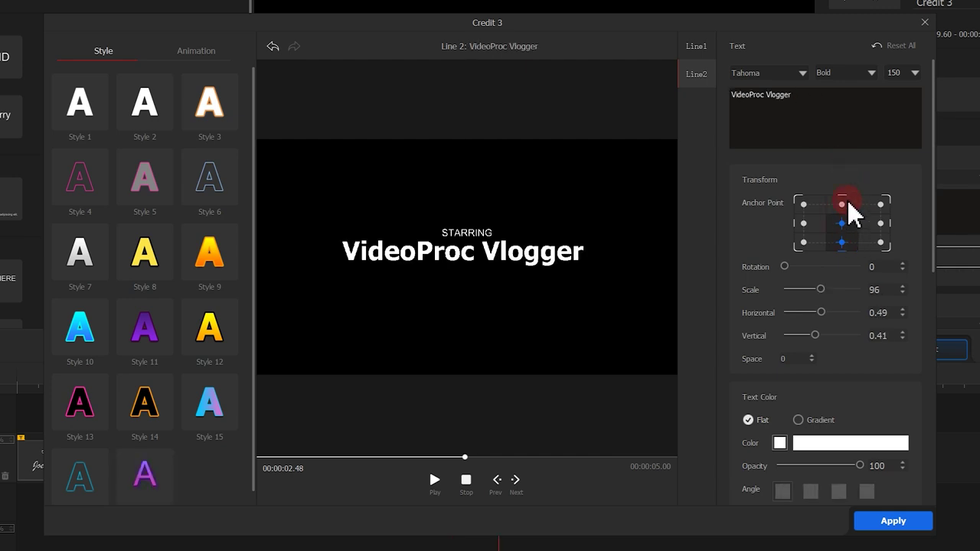
pyautogui.click(842, 202)
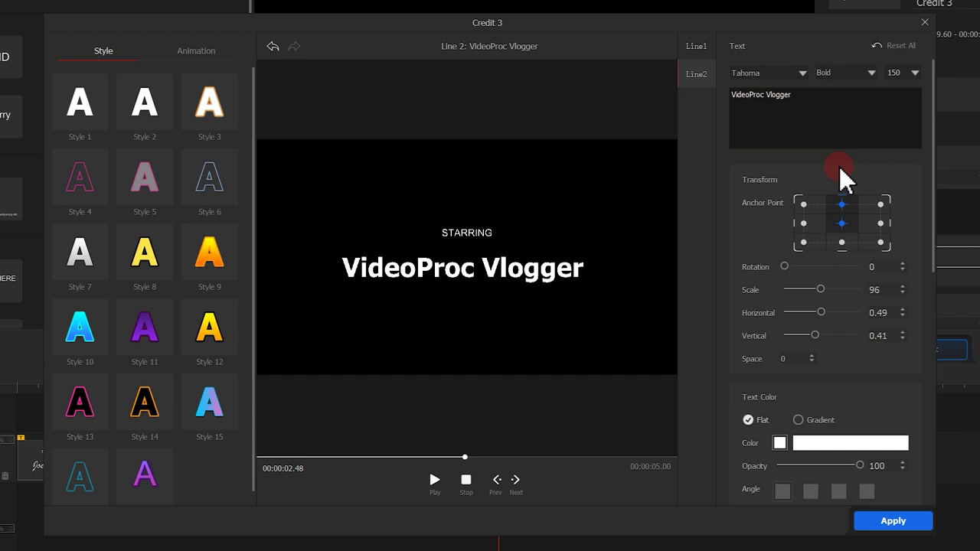
pyautogui.click(843, 242)
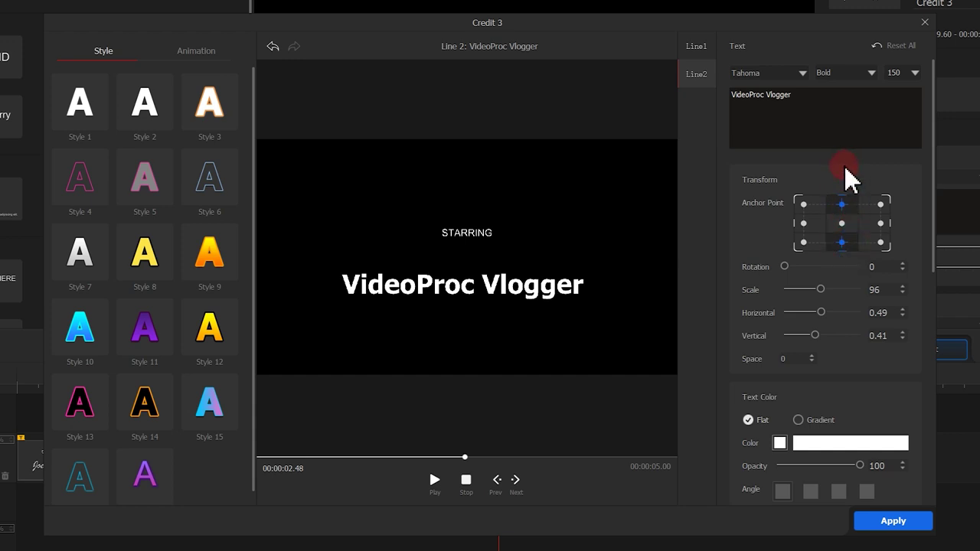
pyautogui.click(803, 222)
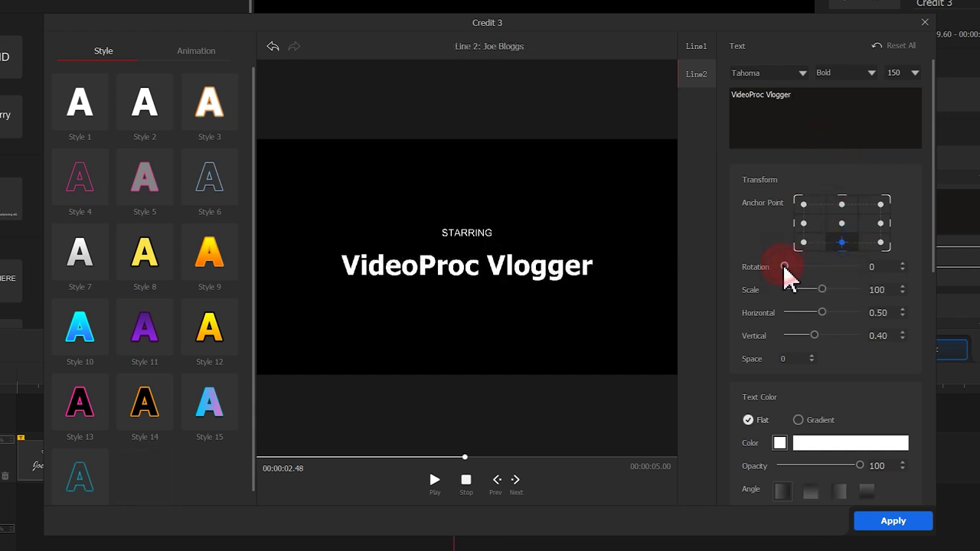
pyautogui.moveTo(783, 264)
pyautogui.mouseDown()
pyautogui.moveTo(832, 287)
pyautogui.moveTo(822, 289)
pyautogui.moveTo(833, 311)
pyautogui.moveTo(818, 312)
pyautogui.moveTo(816, 338)
pyautogui.mouseUp()
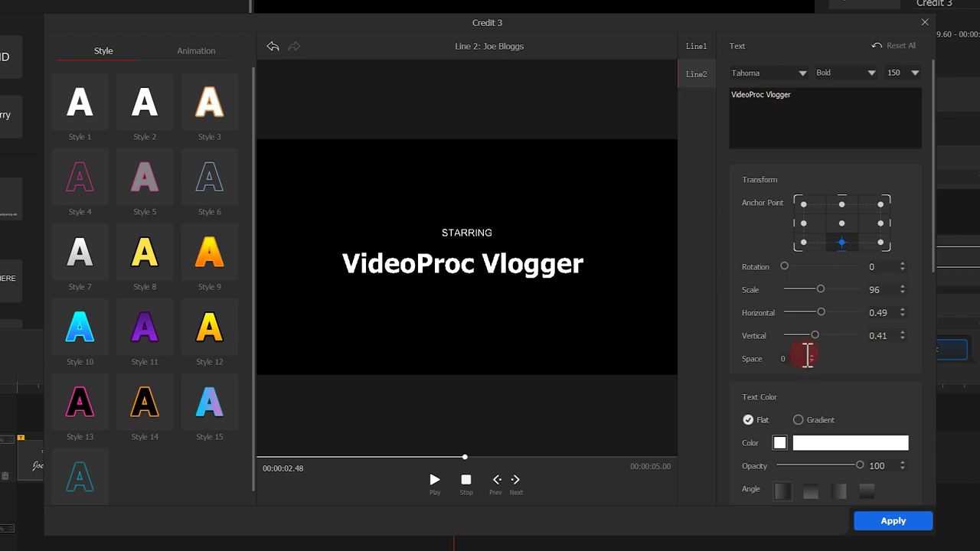
pyautogui.write('10')
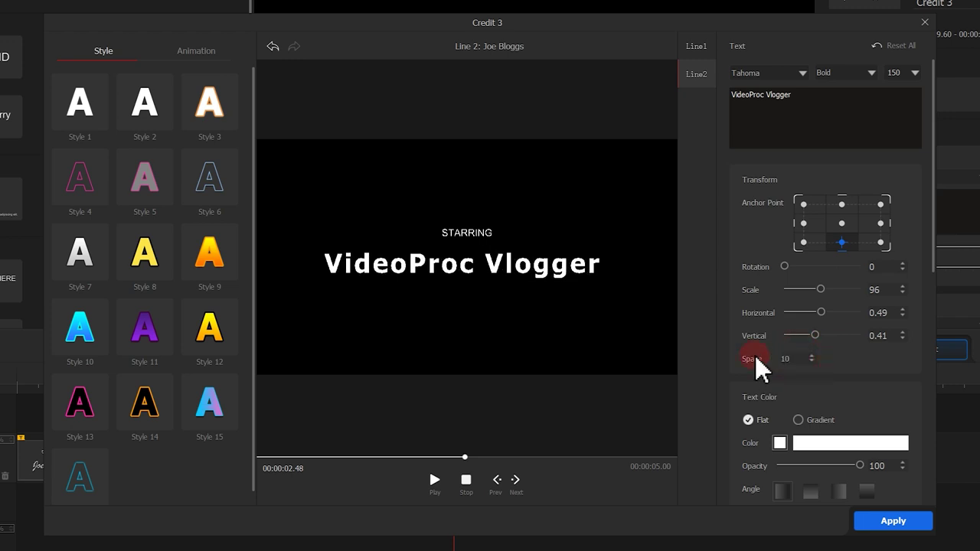
pyautogui.moveTo(795, 357); pyautogui.dragTo(779, 368)
pyautogui.write('20')
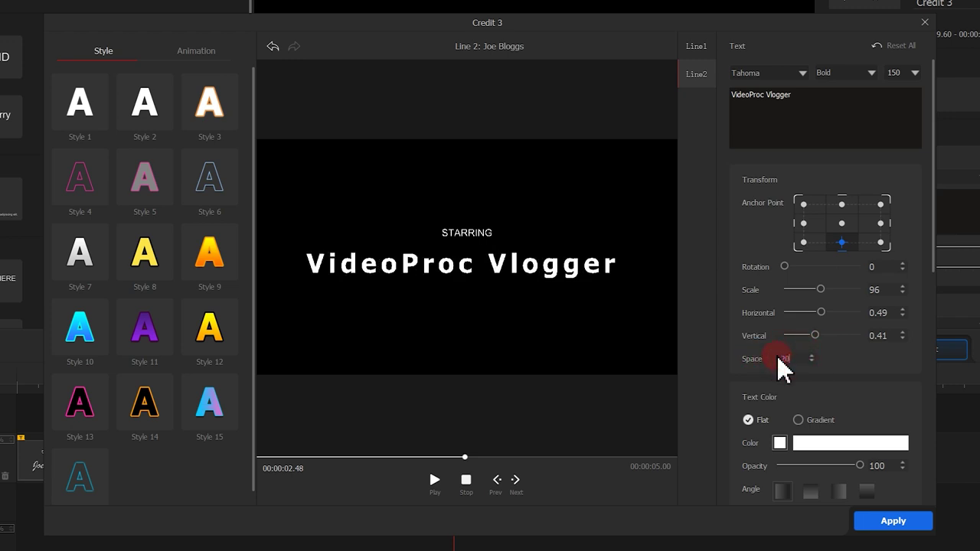
pyautogui.write('0')
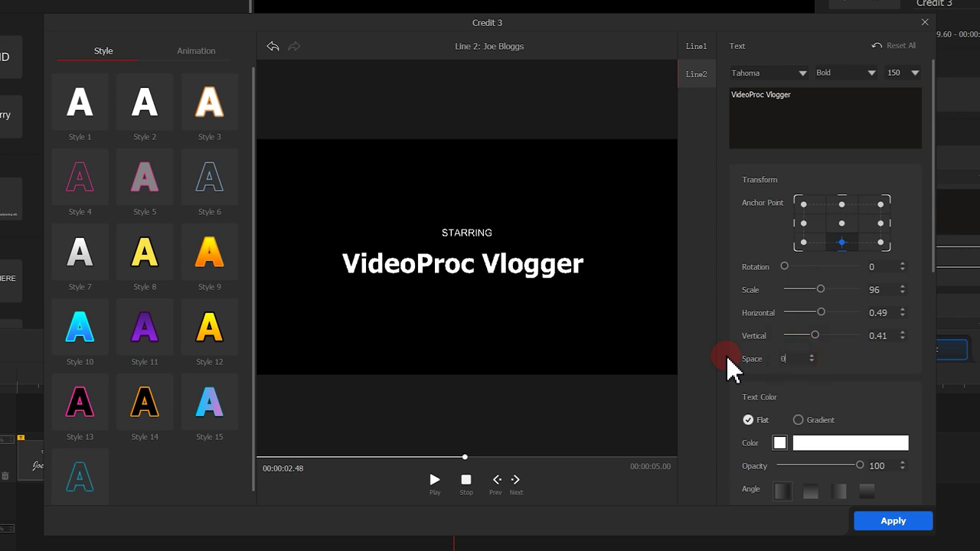
# - Try the yellow Style 8, blue Style 10 and silver Style 7 presets
pyautogui.click(150, 245)
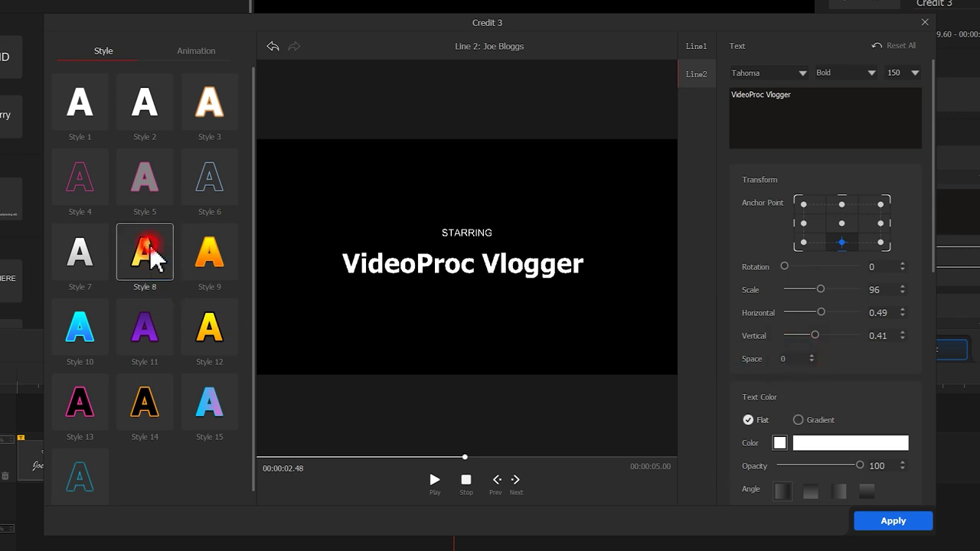
pyautogui.click(104, 315)
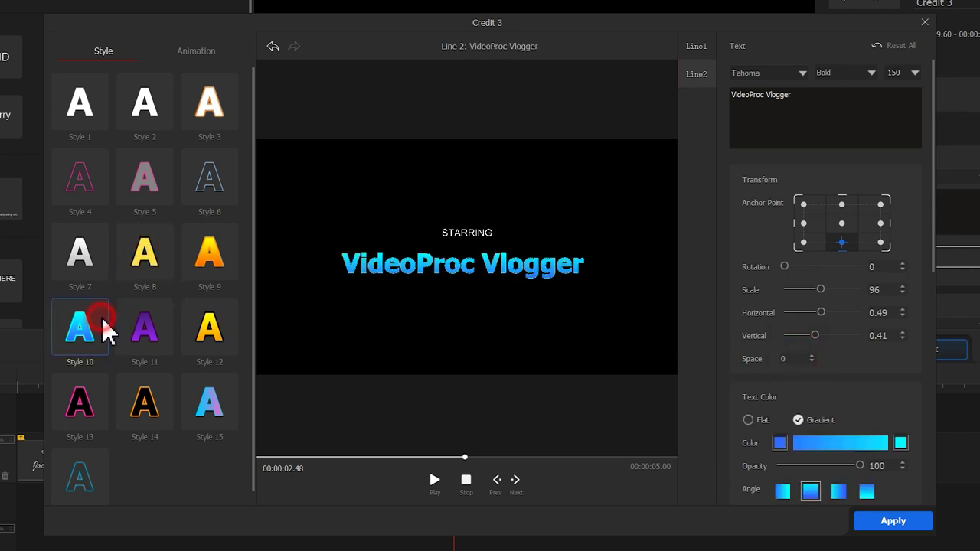
pyautogui.click(86, 247)
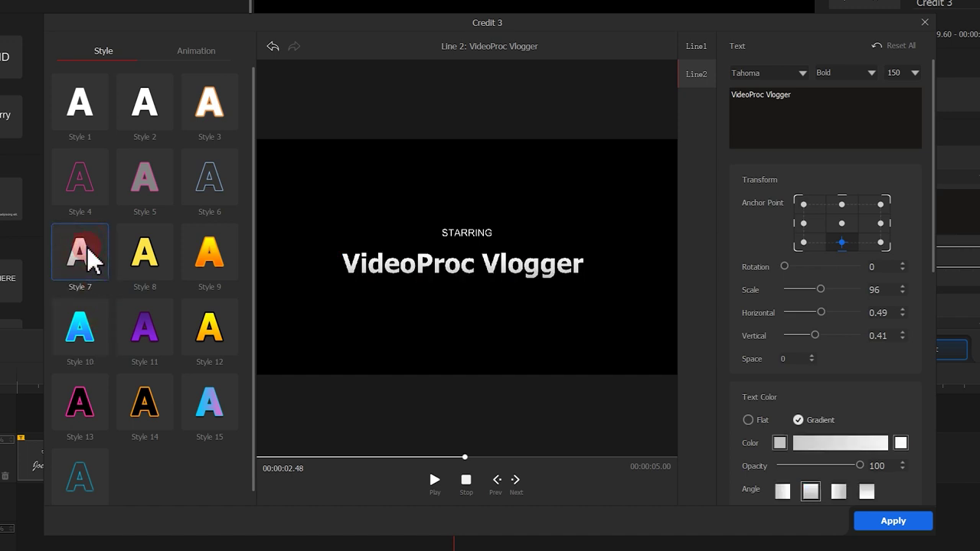
pyautogui.click(881, 205)
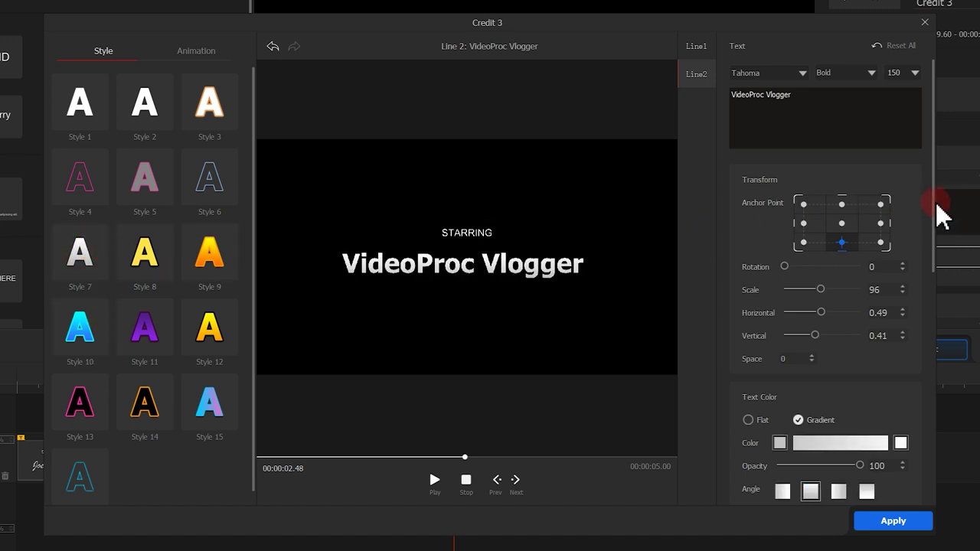
pyautogui.moveTo(940, 211); pyautogui.dragTo(954, 324)
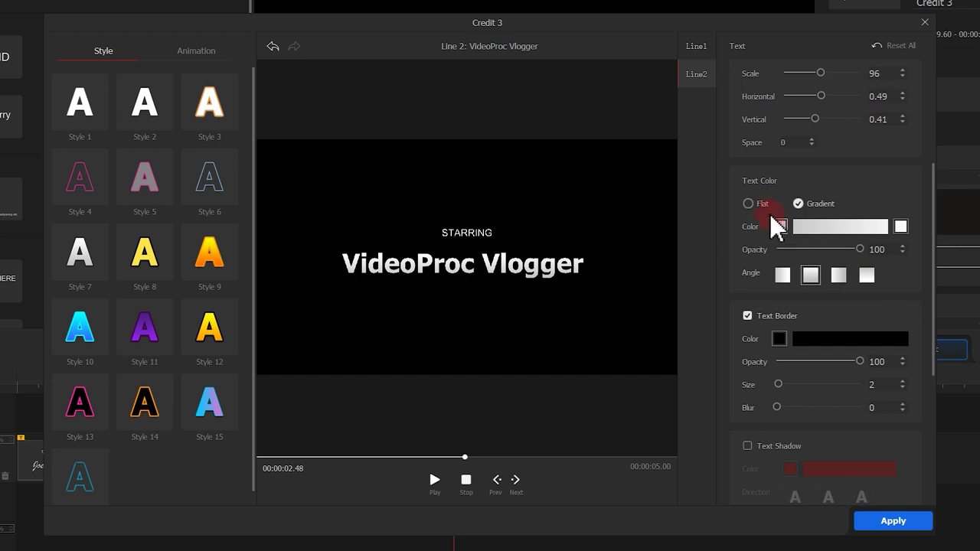
# - Try a flat text colour, first pink and then blue
pyautogui.click(748, 204)
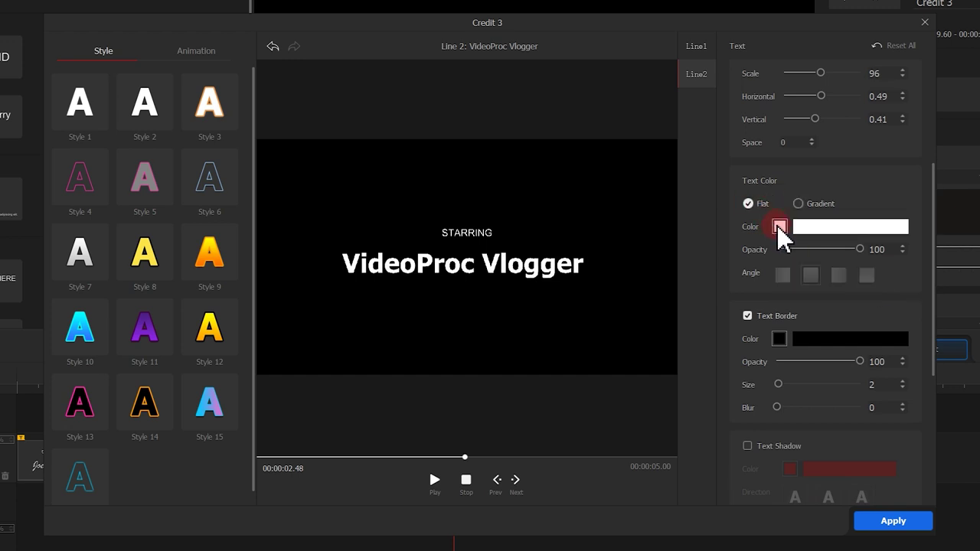
pyautogui.click(779, 227)
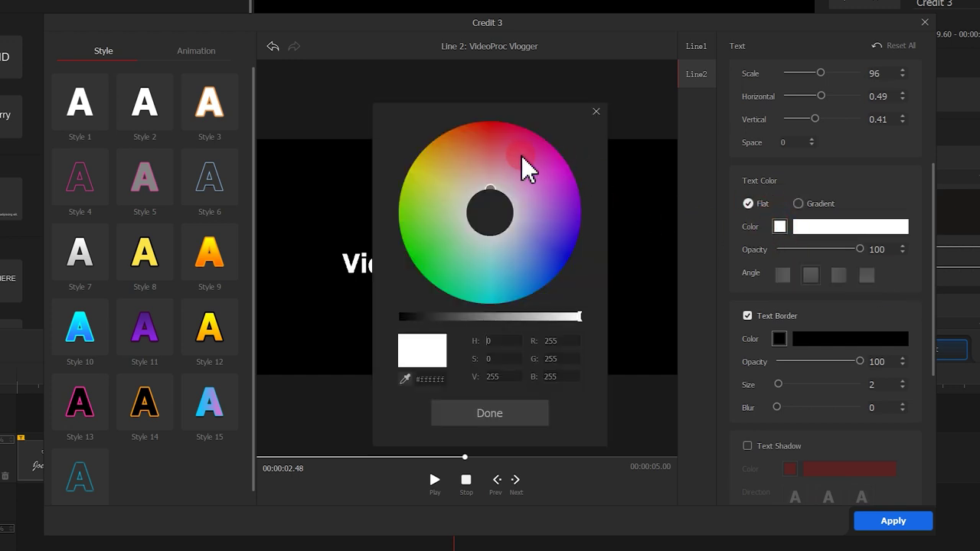
pyautogui.click(505, 142)
pyautogui.click(513, 412)
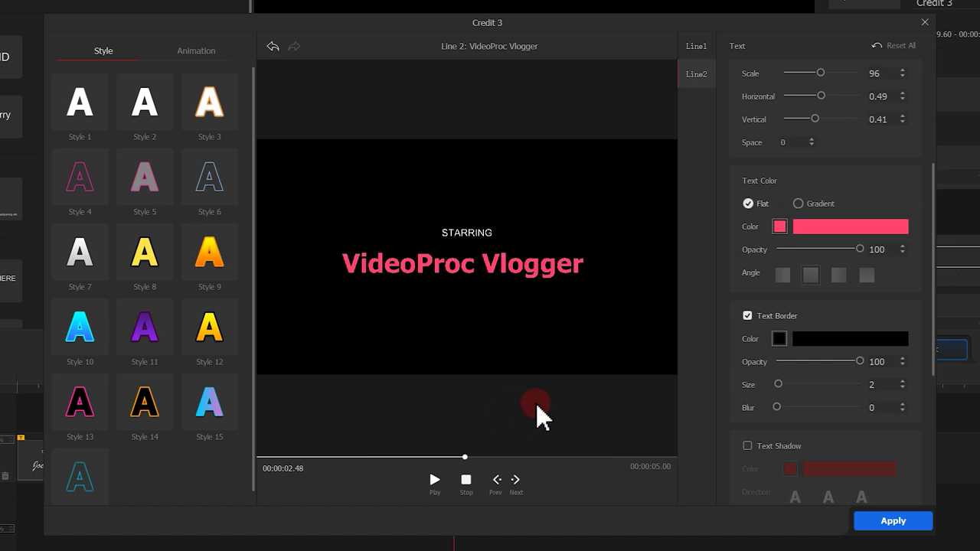
pyautogui.click(778, 227)
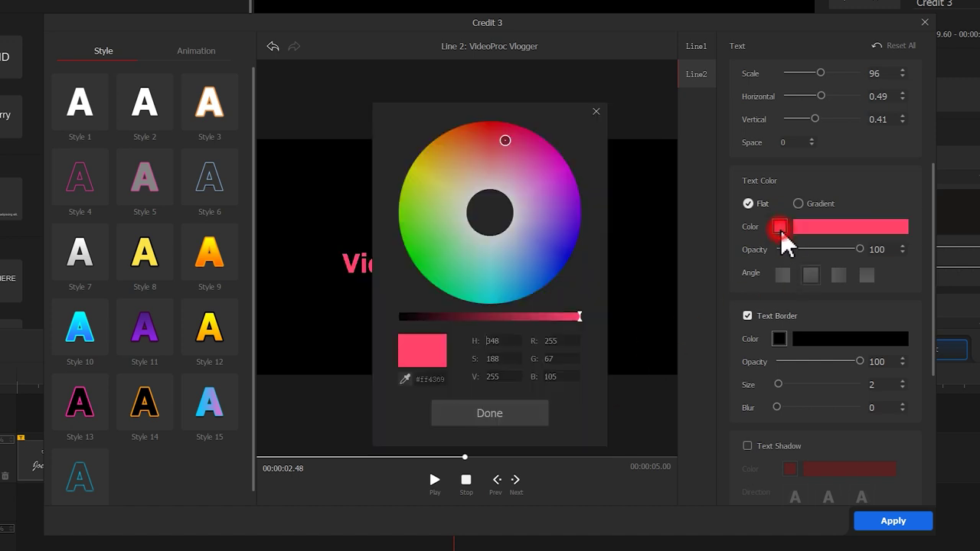
pyautogui.click(545, 255)
pyautogui.click(501, 412)
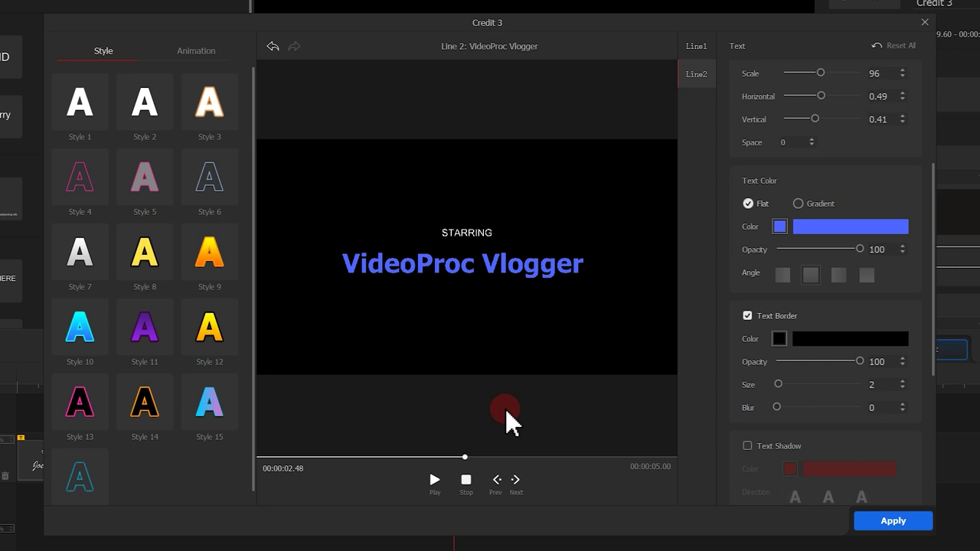
# - Make the text fill a gradient from magenta #c03baa to purple #8f66ff
pyautogui.click(800, 204)
pyautogui.click(780, 228)
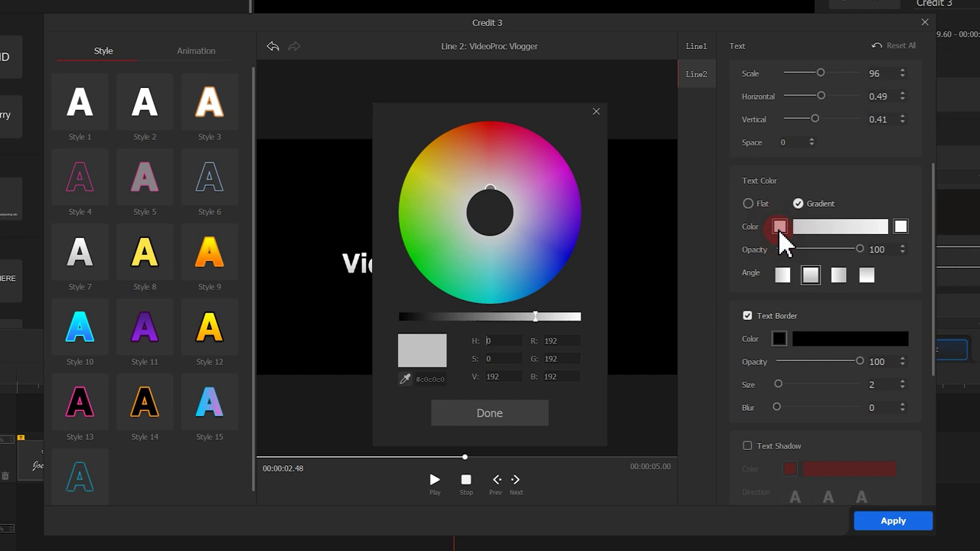
pyautogui.click(546, 169)
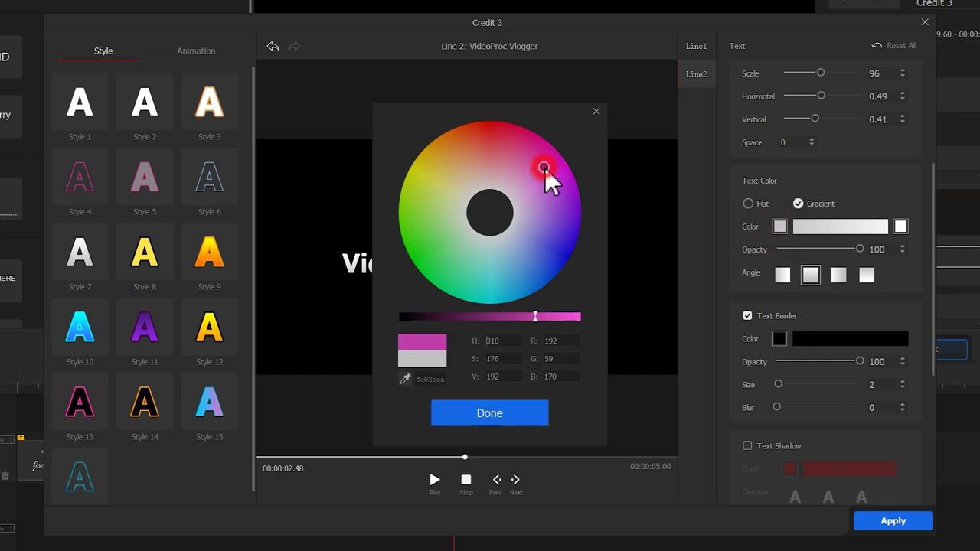
pyautogui.click(533, 420)
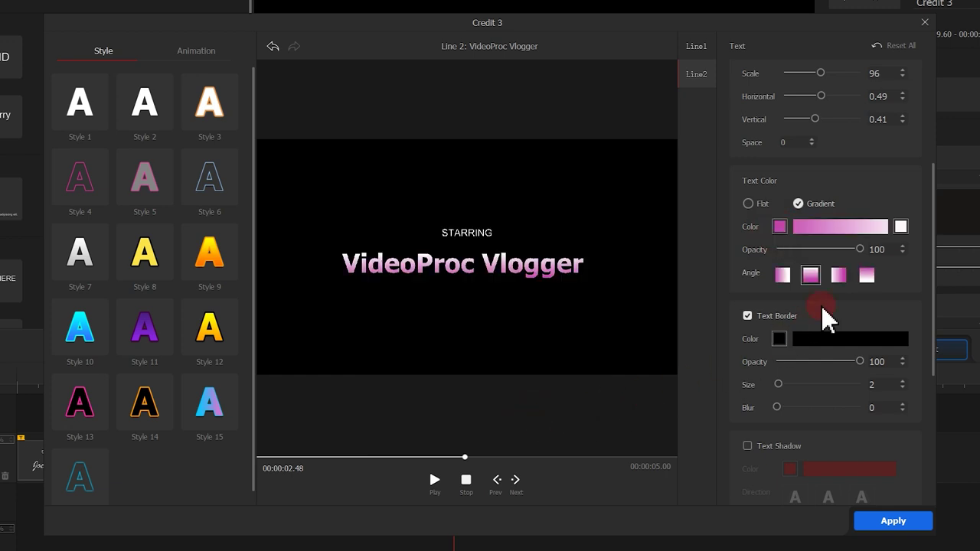
pyautogui.click(901, 227)
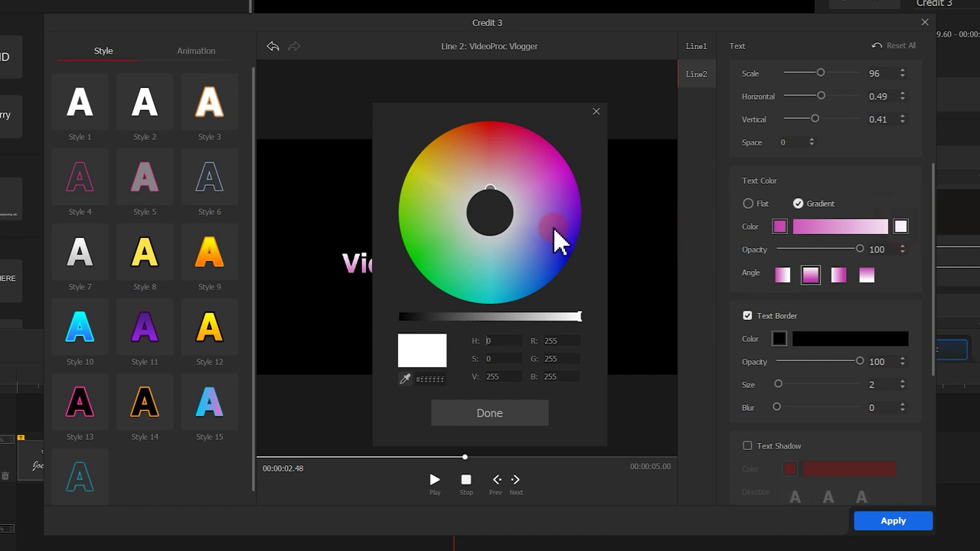
pyautogui.click(552, 227)
pyautogui.click(523, 405)
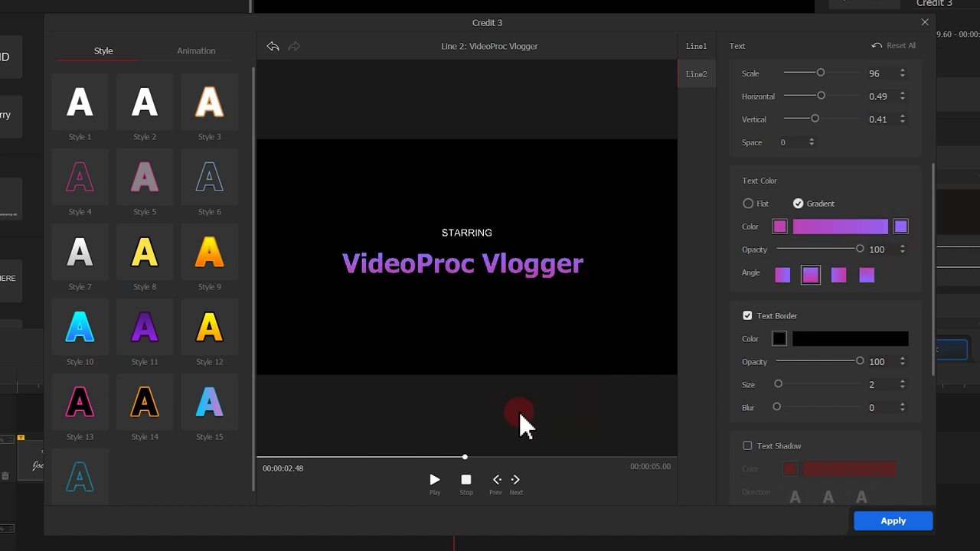
# - Keep the fill opacity full and try different gradient angles
pyautogui.moveTo(859, 249)
pyautogui.mouseDown()
pyautogui.moveTo(867, 264)
pyautogui.moveTo(866, 256)
pyautogui.mouseUp()
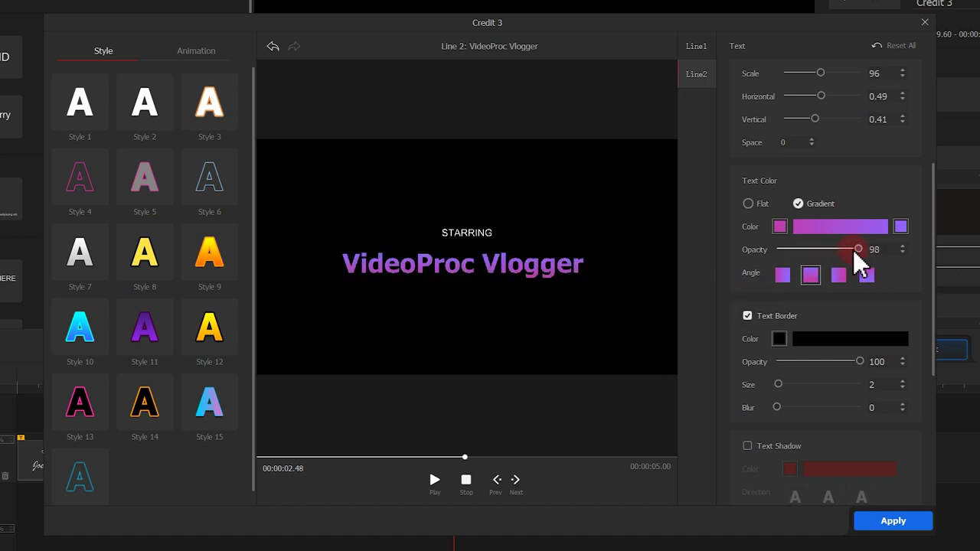
pyautogui.click(782, 275)
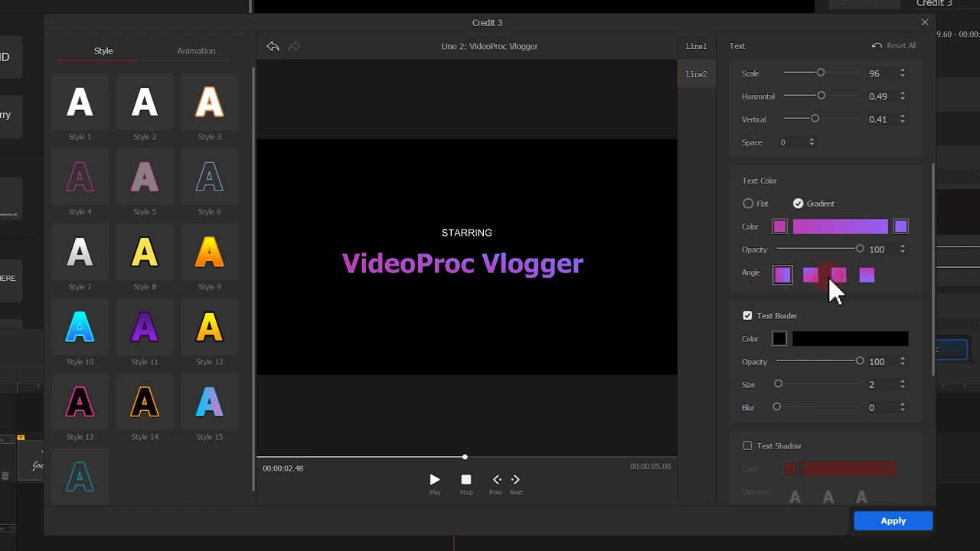
pyautogui.click(866, 276)
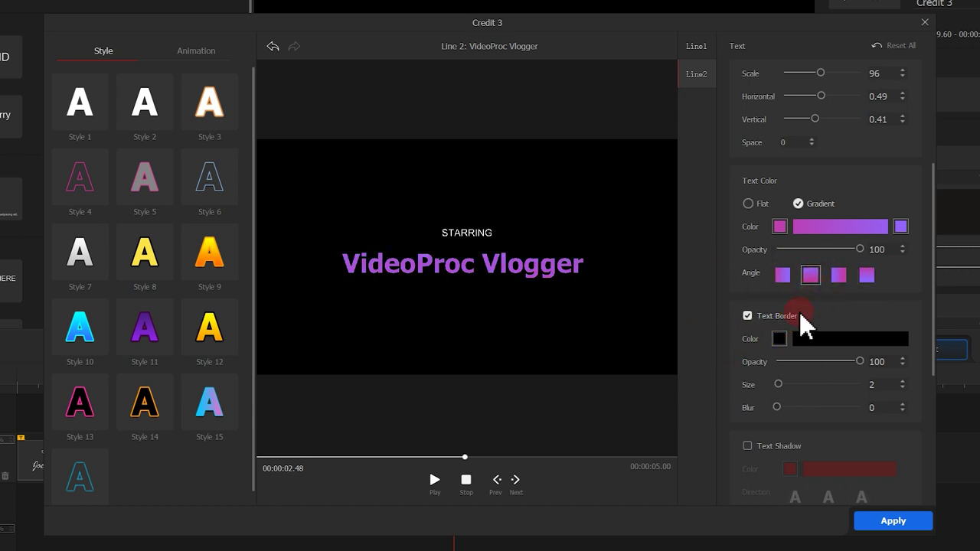
# - Give the text border a white colour, size 3, blur 3 and opacity 0
pyautogui.click(780, 340)
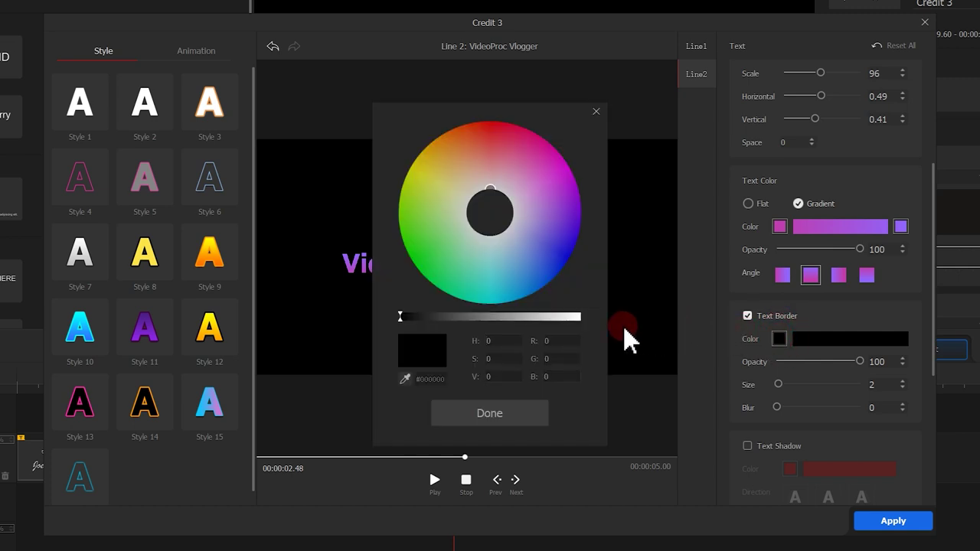
pyautogui.click(400, 316)
pyautogui.click(583, 317)
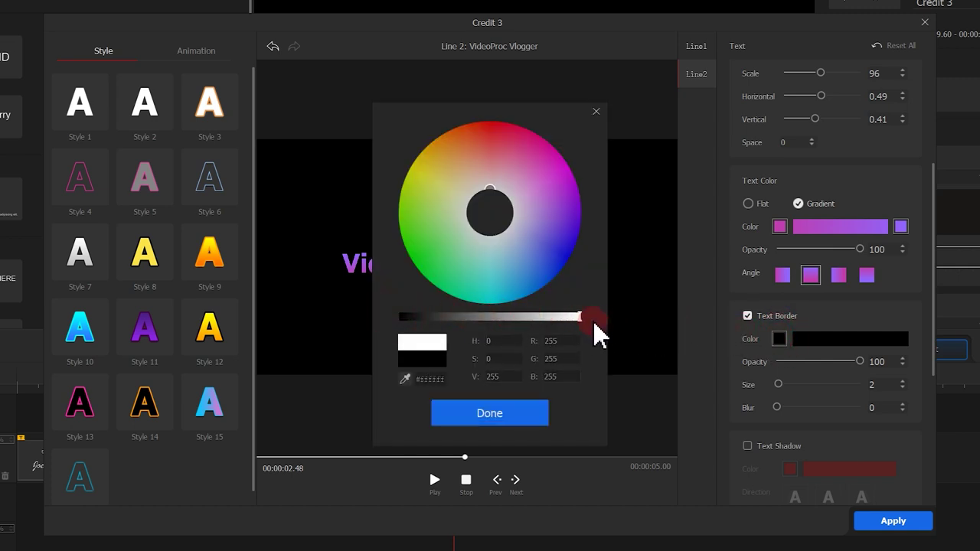
pyautogui.click(538, 413)
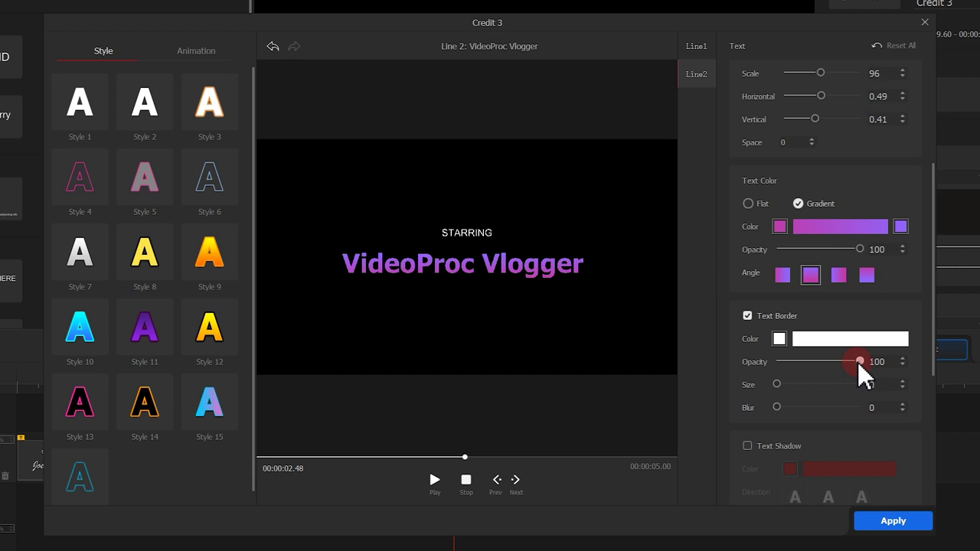
pyautogui.moveTo(858, 362)
pyautogui.mouseDown()
pyautogui.moveTo(818, 362)
pyautogui.moveTo(871, 363)
pyautogui.moveTo(813, 363)
pyautogui.moveTo(873, 366)
pyautogui.mouseUp()
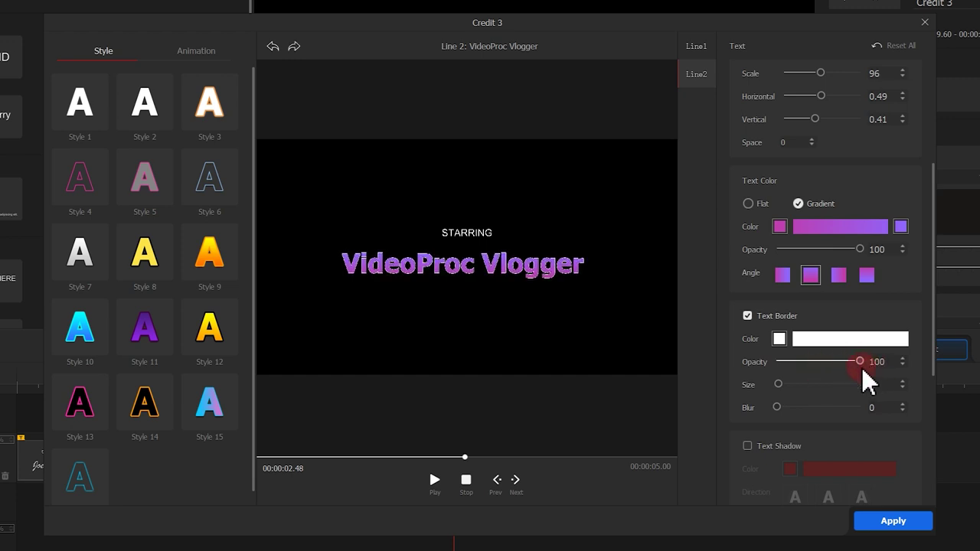
pyautogui.moveTo(779, 385)
pyautogui.mouseDown()
pyautogui.moveTo(790, 407)
pyautogui.moveTo(777, 408)
pyautogui.moveTo(795, 405)
pyautogui.moveTo(780, 407)
pyautogui.mouseUp()
# - Enable a text shadow and colour it purple
pyautogui.scroll(-3, 816, 382)
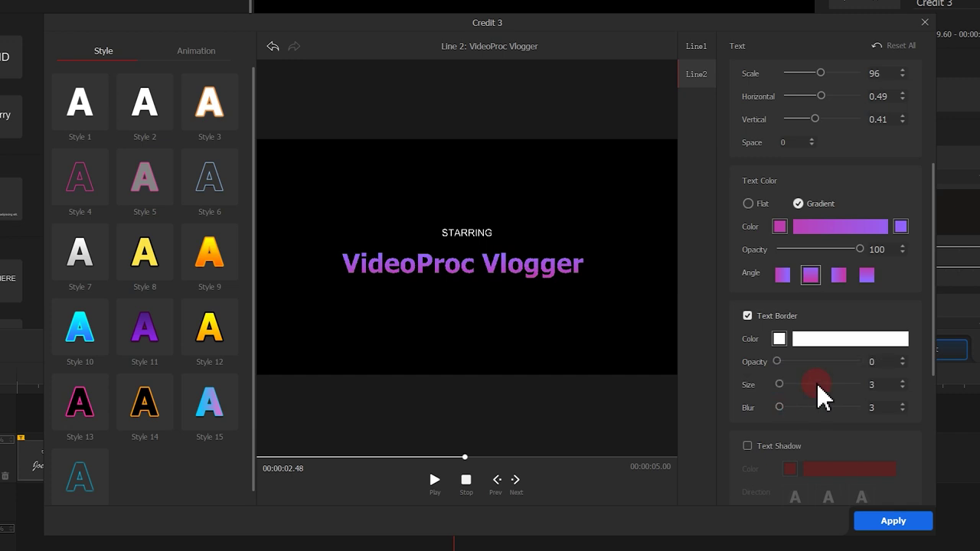
pyautogui.scroll(-5, 816, 382)
pyautogui.scroll(-3, 817, 384)
pyautogui.scroll(-1, 816, 383)
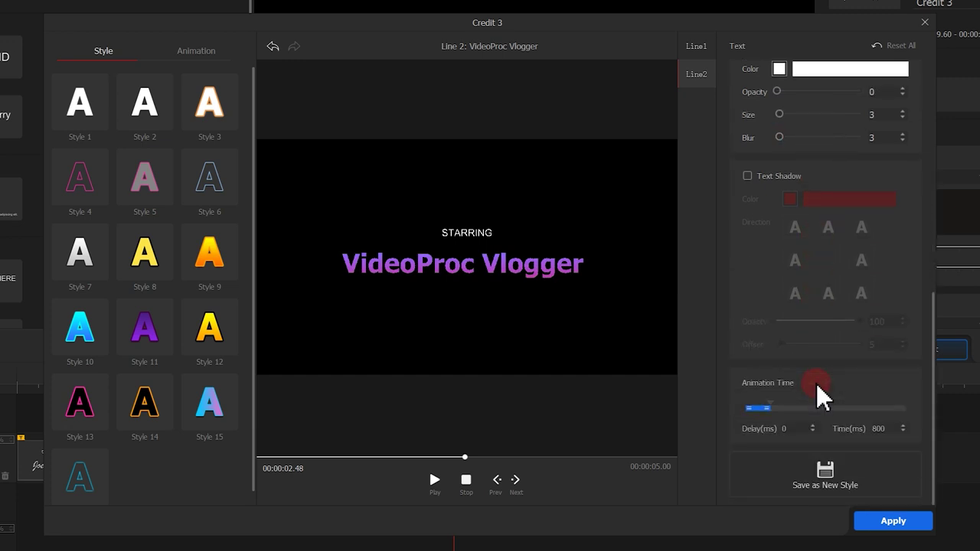
pyautogui.click(748, 177)
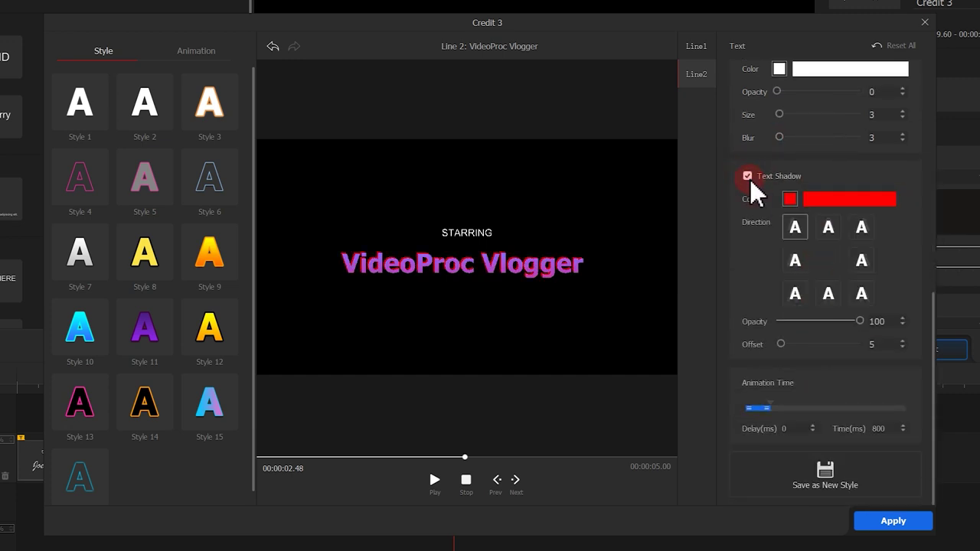
pyautogui.click(788, 199)
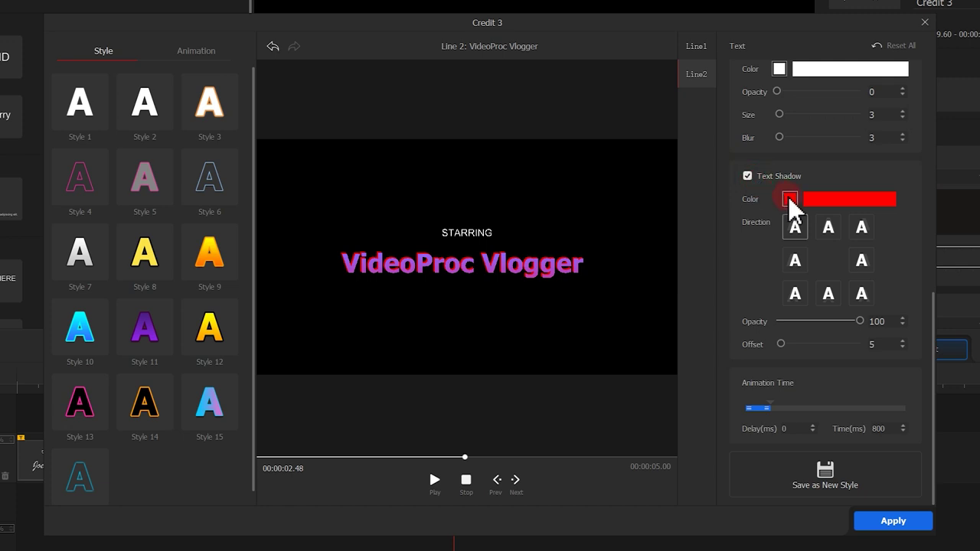
pyautogui.click(577, 193)
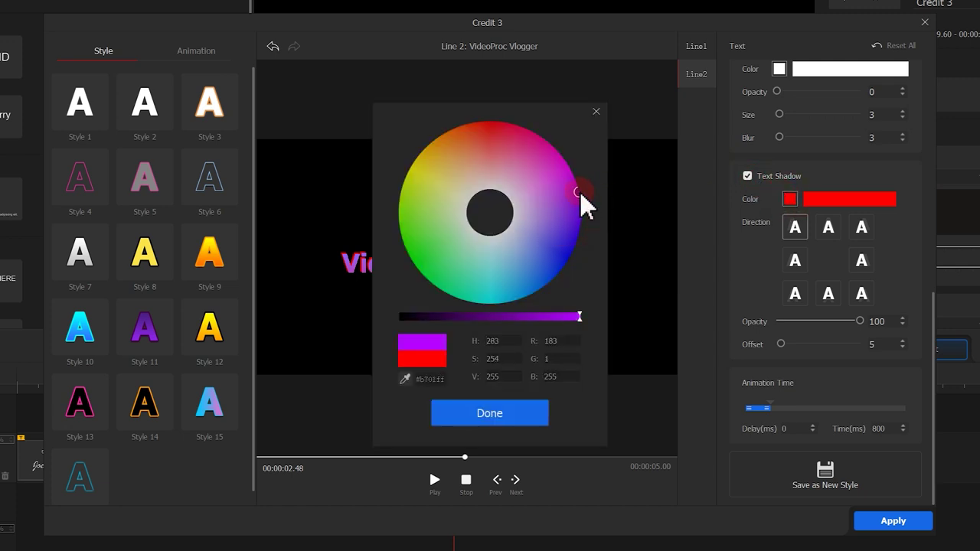
pyautogui.click(531, 416)
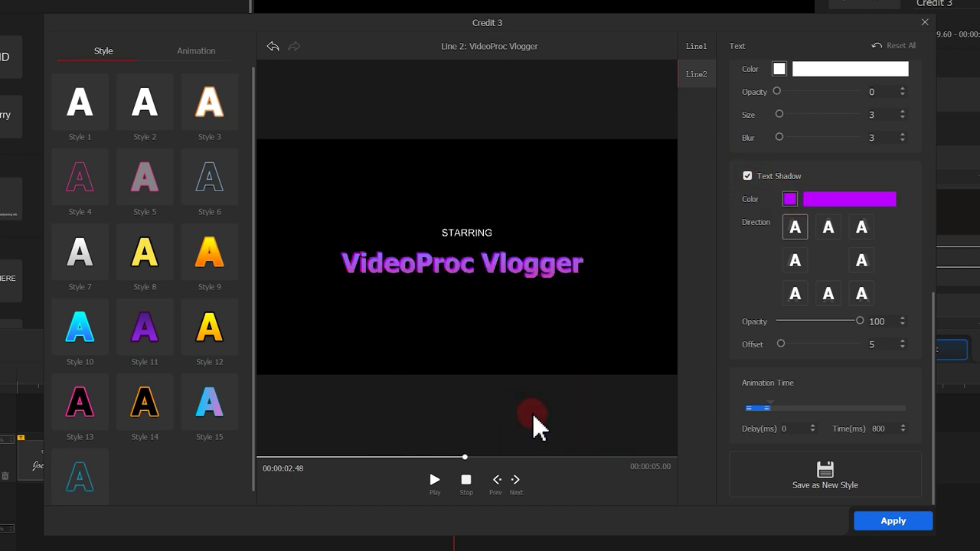
# - Aim the shadow down-right with opacity 85 and offset 2
pyautogui.click(861, 295)
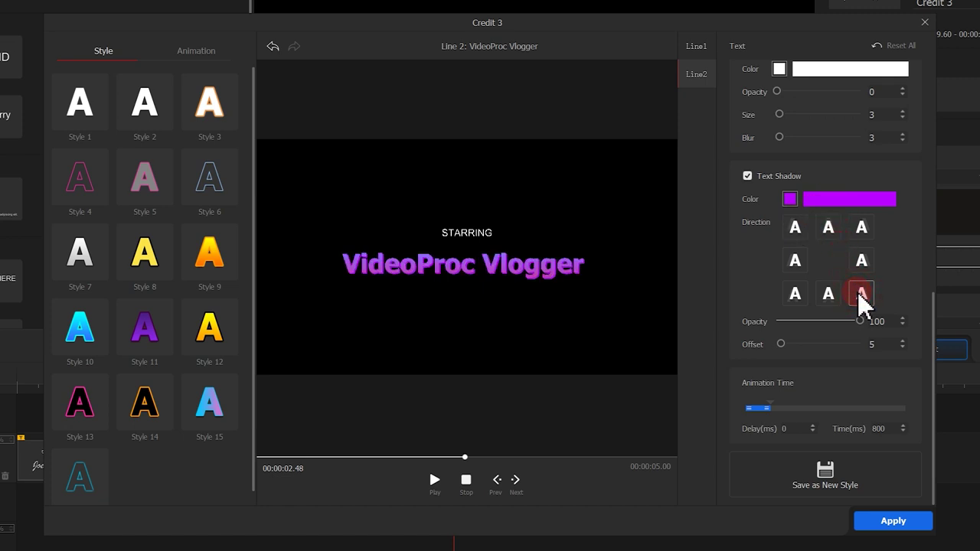
pyautogui.click(828, 228)
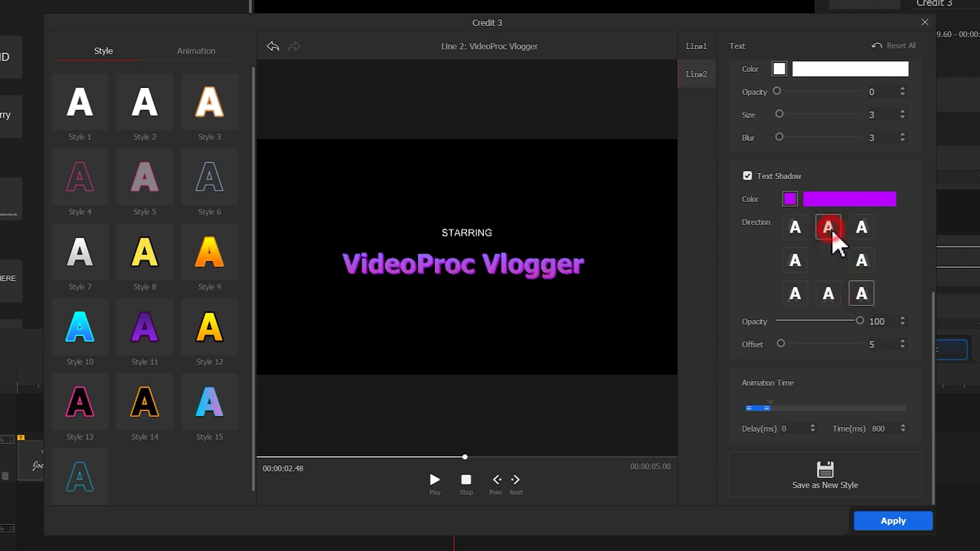
pyautogui.click(794, 296)
pyautogui.click(863, 294)
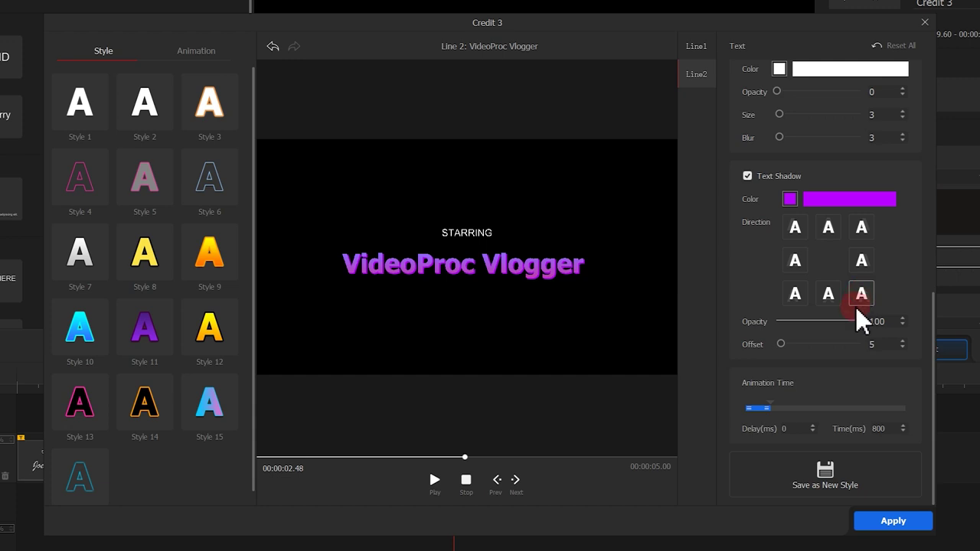
pyautogui.moveTo(858, 320)
pyautogui.mouseDown()
pyautogui.moveTo(881, 337)
pyautogui.moveTo(875, 324)
pyautogui.mouseUp()
pyautogui.click(781, 344)
pyautogui.moveTo(781, 344); pyautogui.dragTo(782, 345)
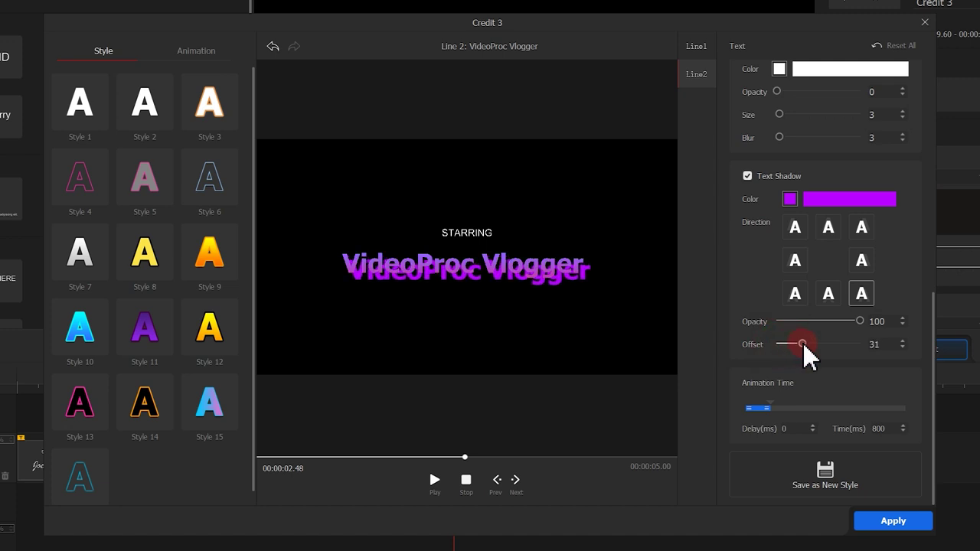
pyautogui.moveTo(781, 341)
pyautogui.mouseDown()
pyautogui.moveTo(790, 340)
pyautogui.moveTo(779, 344)
pyautogui.mouseUp()
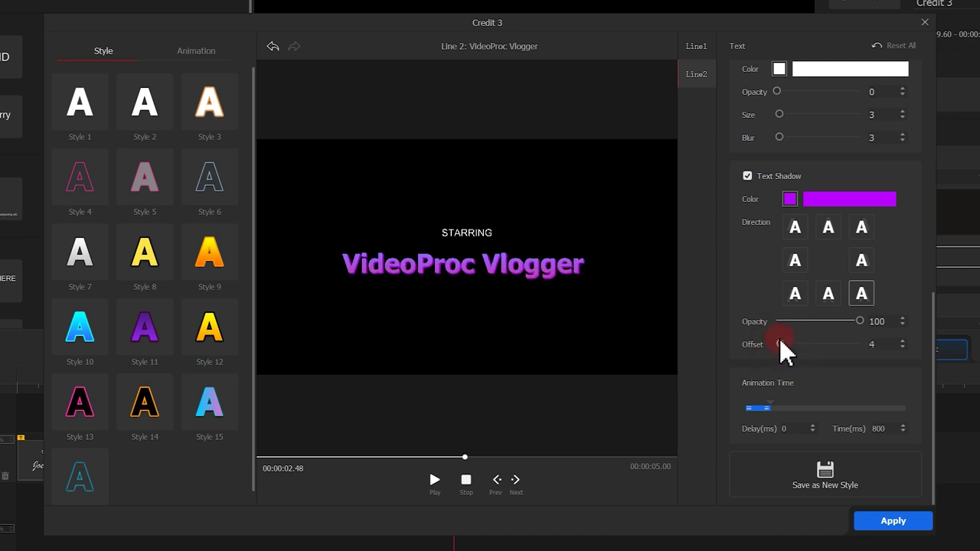
pyautogui.click(207, 60)
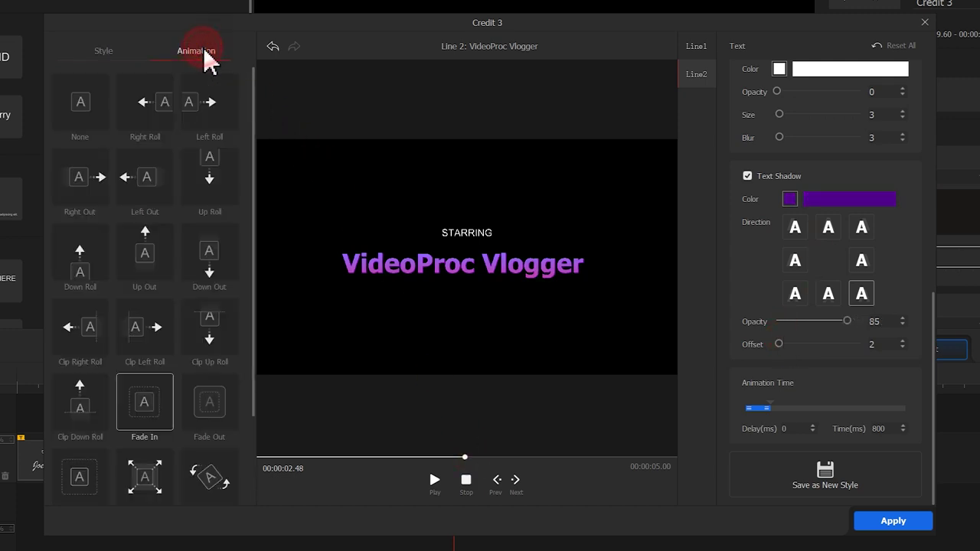
# - Apply the Up Roll animation to the line and preview it
pyautogui.click(203, 95)
pyautogui.click(223, 170)
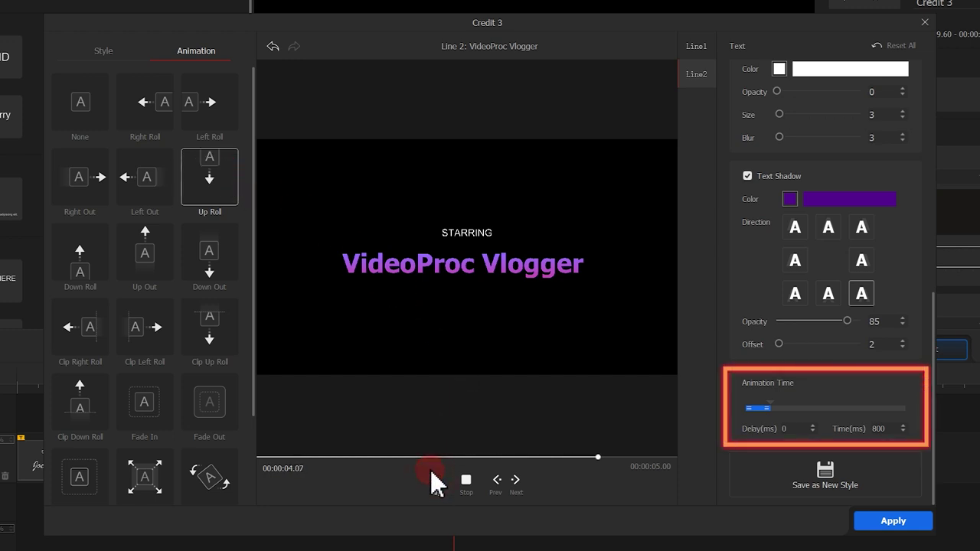
pyautogui.write('4')
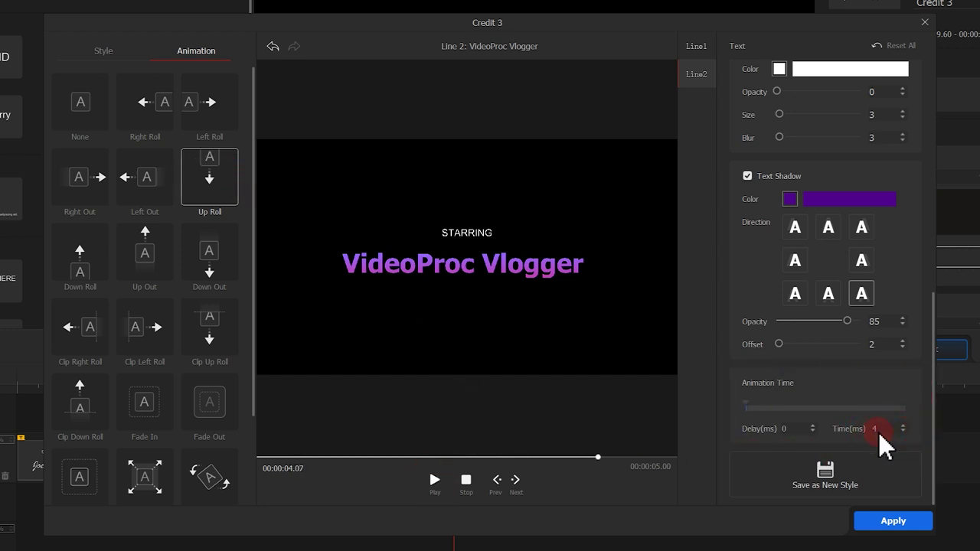
pyautogui.click(466, 480)
pyautogui.click(434, 480)
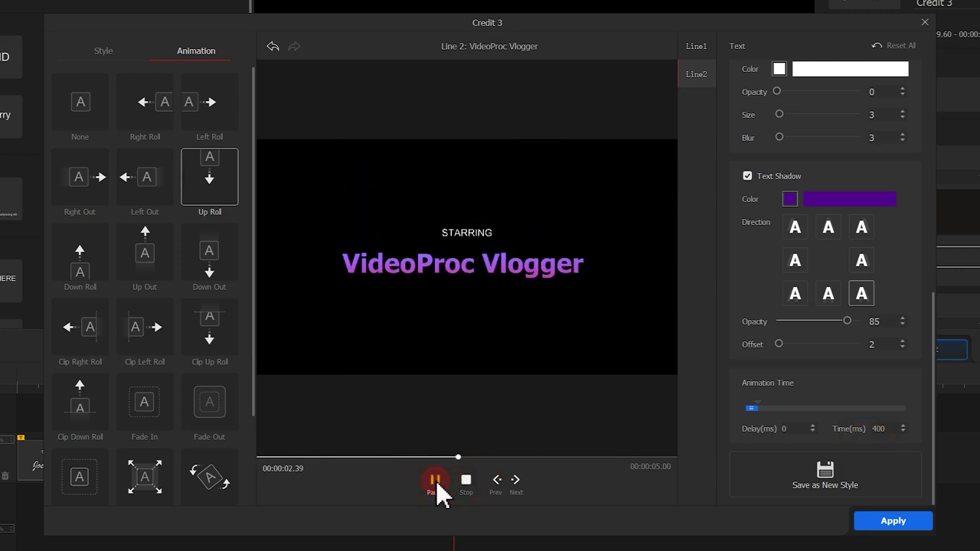
pyautogui.click(436, 481)
# - Set the Up Roll duration to 1600 ms and replay the preview
pyautogui.doubleClick(888, 429)
pyautogui.write('1600')
pyautogui.press('Return')
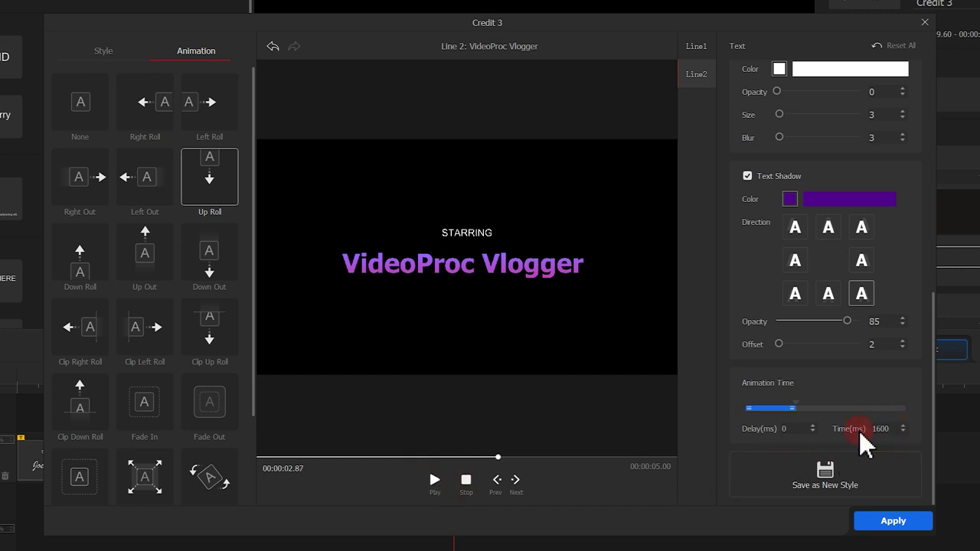
pyautogui.moveTo(498, 458); pyautogui.dragTo(272, 457)
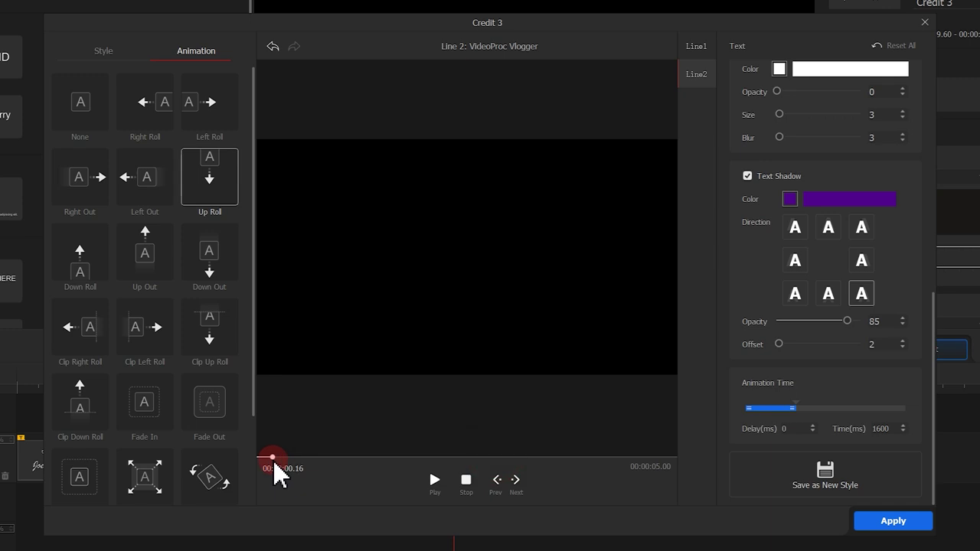
pyautogui.click(435, 480)
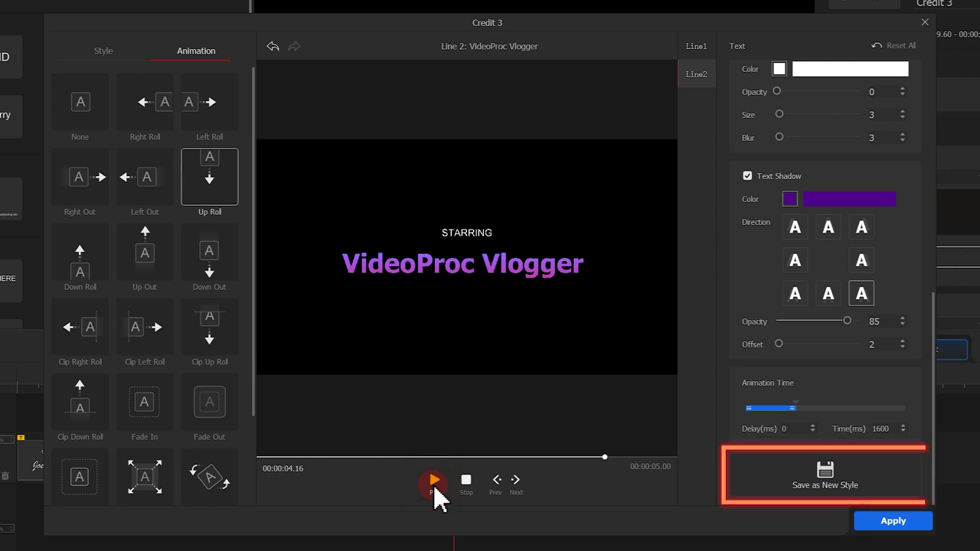
# - Save the current gradient, shadow and Up Roll look as a new style preset
pyautogui.click(487, 486)
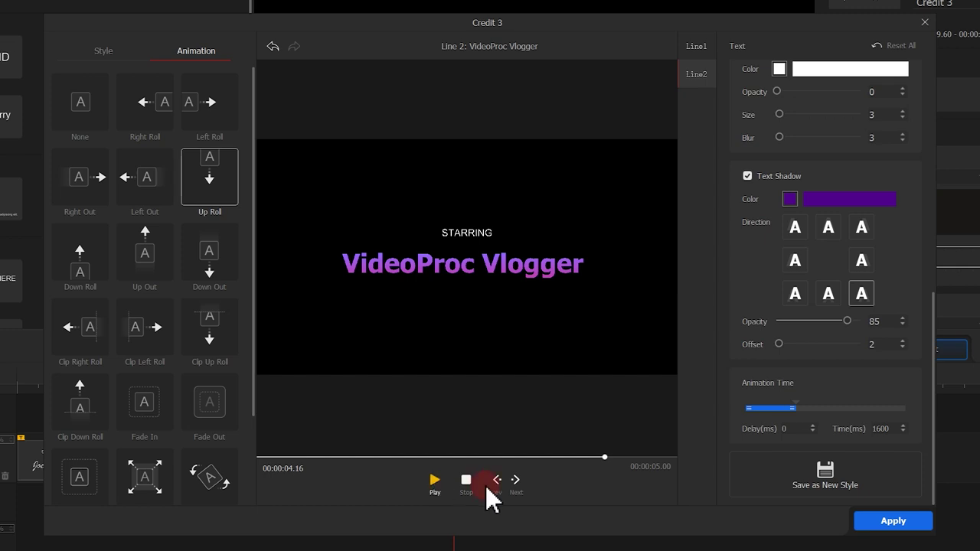
pyautogui.click(822, 469)
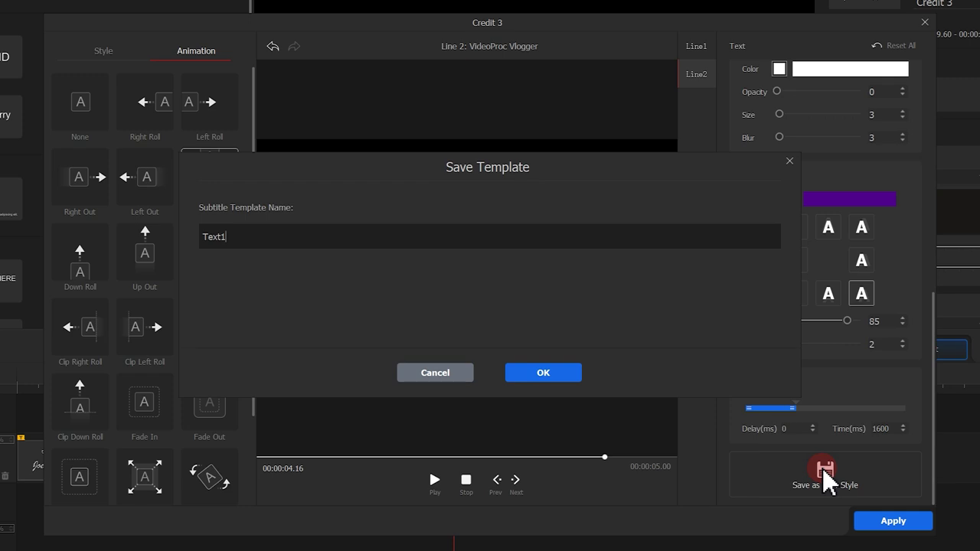
pyautogui.click(553, 373)
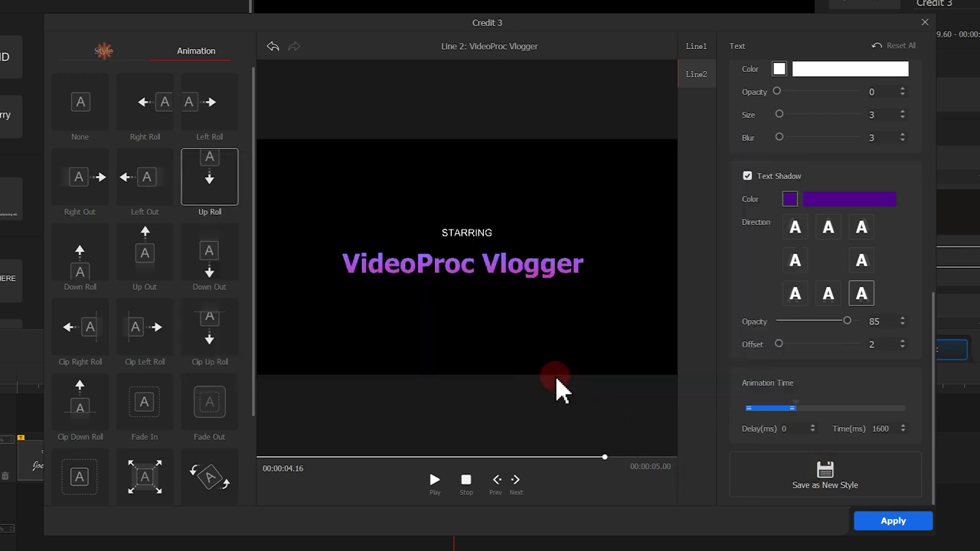
# - Apply the new Style 16 preset to the title and commit the Credit 3 edits
pyautogui.click(102, 52)
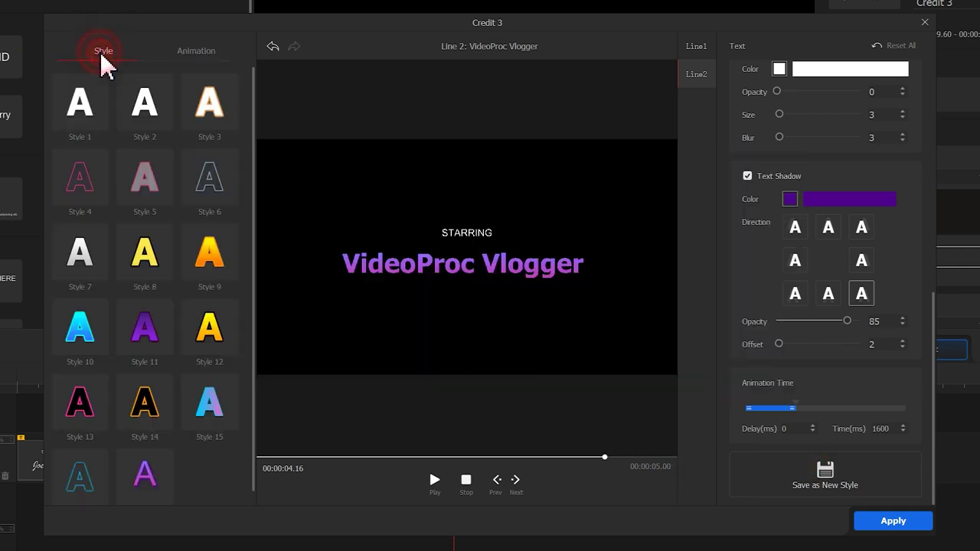
pyautogui.click(153, 473)
pyautogui.click(88, 261)
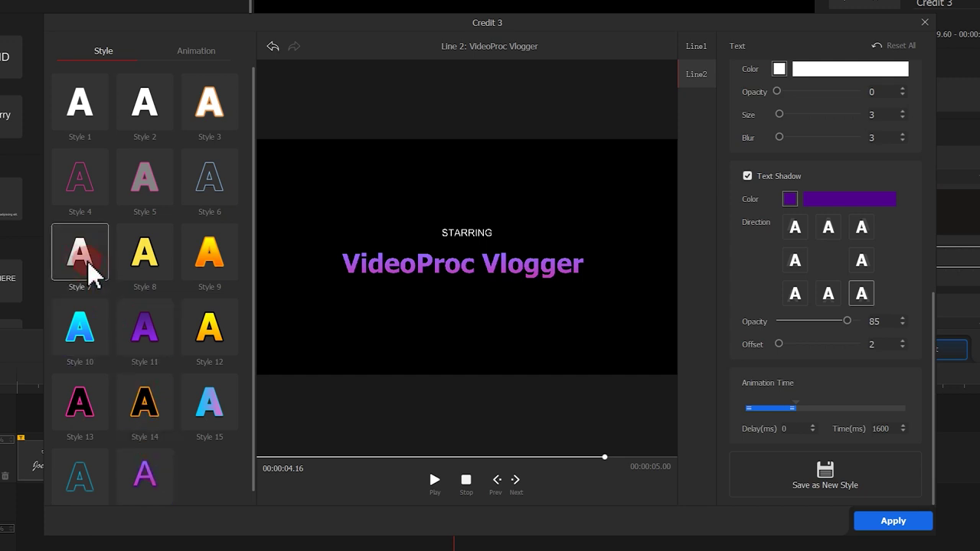
pyautogui.click(147, 471)
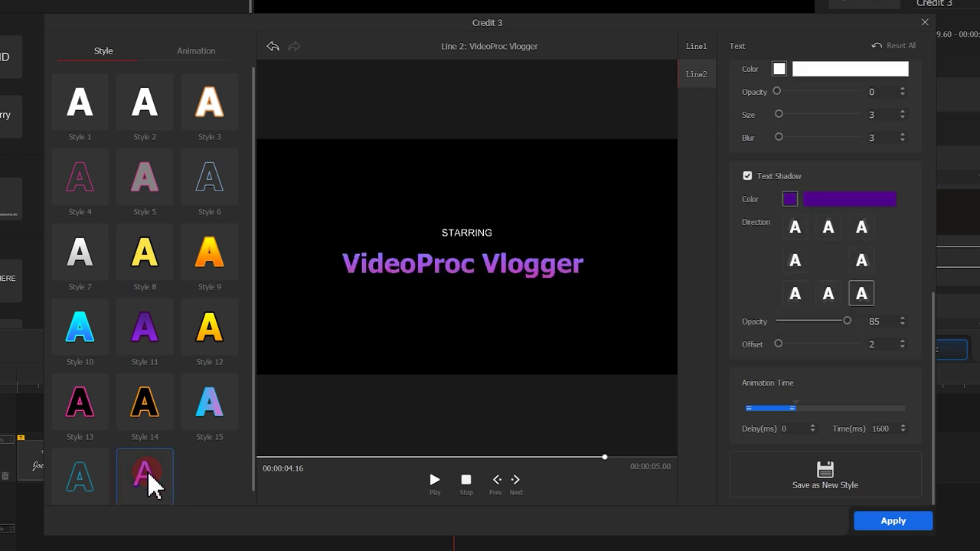
pyautogui.click(884, 532)
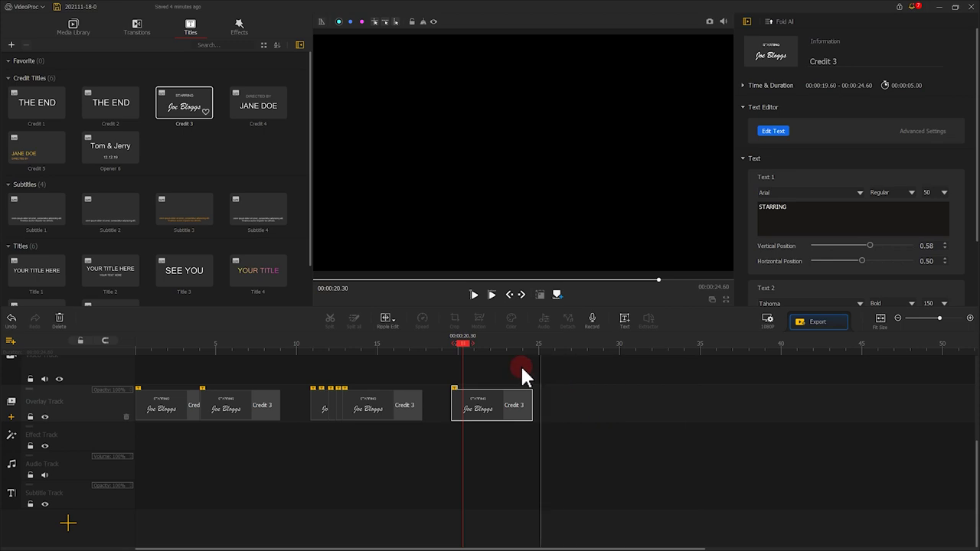
# - Scrub the timeline playhead across the Credit 3 clip to preview the STARRING title
pyautogui.moveTo(463, 344); pyautogui.dragTo(497, 345)
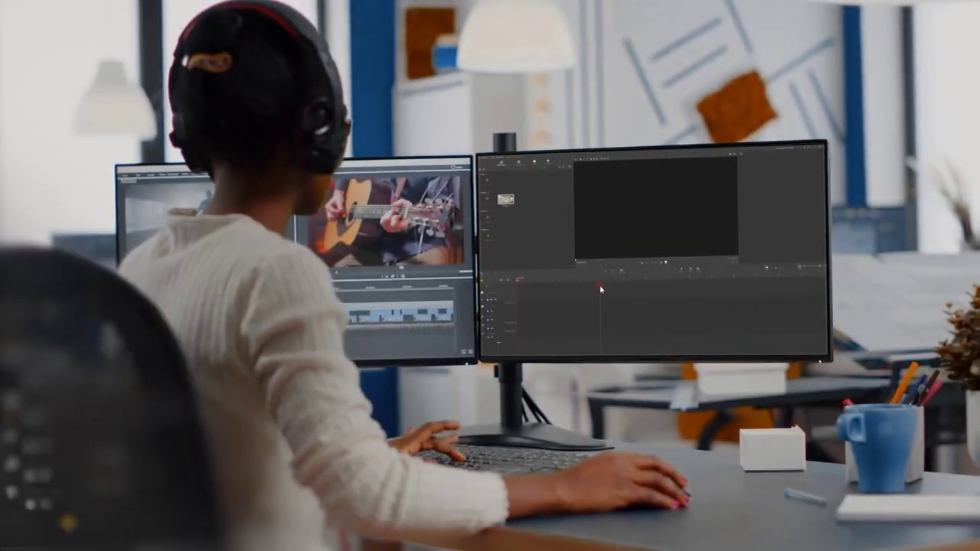